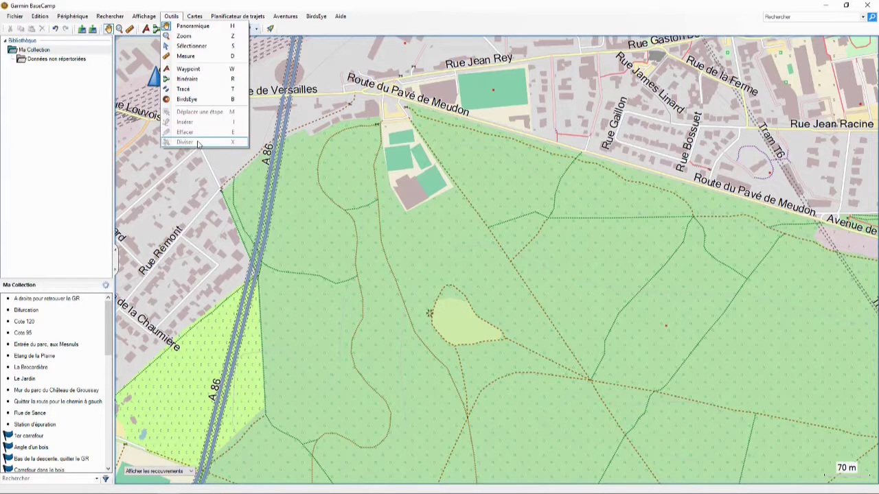
Step: Start a new track beside Place de la Fête, running south along the western forest path and east to the main trail junction
{"action": "left_click", "coordinate": [194, 192]}
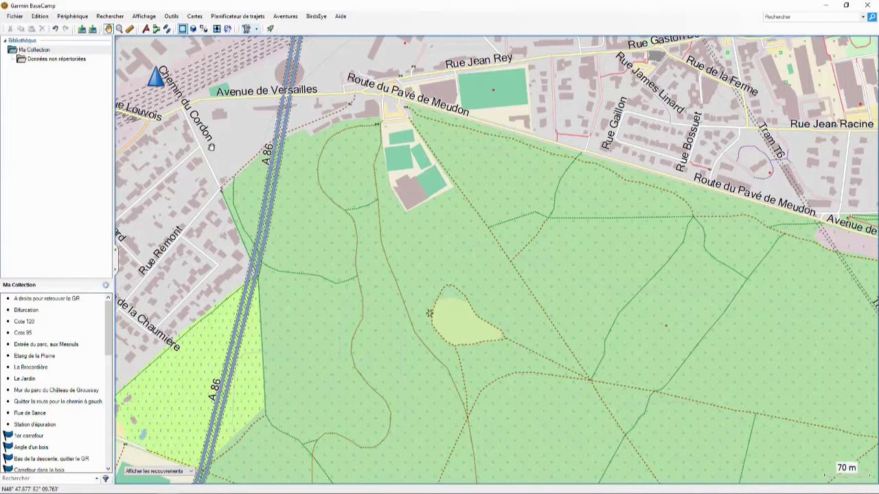
{"action": "left_click", "coordinate": [167, 30]}
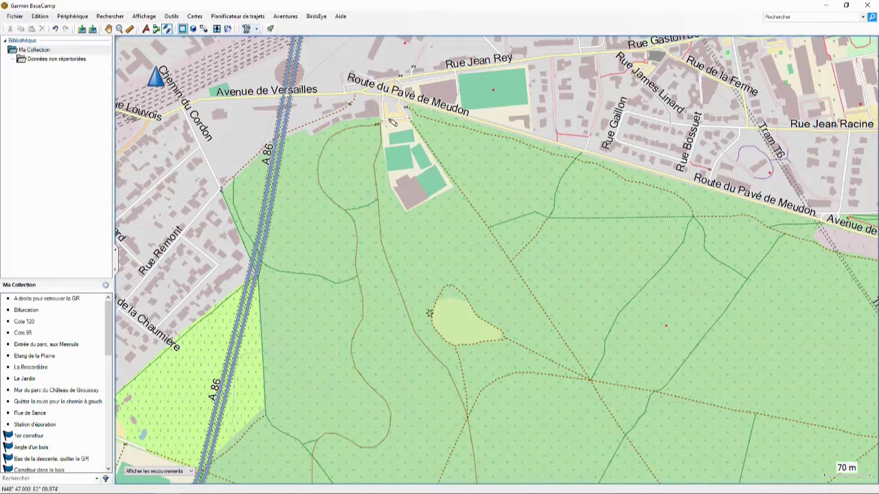
{"action": "left_click", "coordinate": [379, 125]}
{"action": "left_click", "coordinate": [369, 186]}
{"action": "left_click", "coordinate": [377, 264]}
{"action": "left_click", "coordinate": [412, 328]}
{"action": "left_click", "coordinate": [433, 383]}
{"action": "left_click", "coordinate": [459, 415]}
{"action": "left_click", "coordinate": [520, 393]}
{"action": "left_click", "coordinate": [590, 387]}
Step: Continue the track northwest along the diagonal trail, close the loop back at Place de la Fête and end the drawing
{"action": "left_click", "coordinate": [588, 353]}
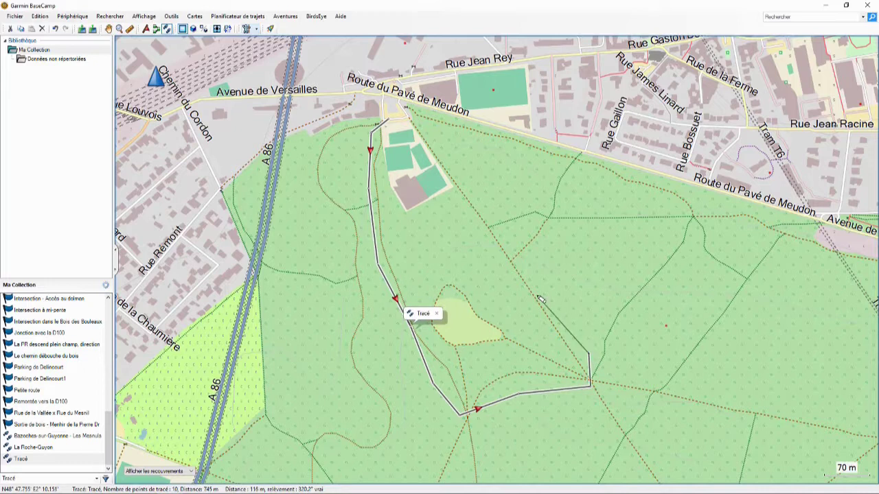
{"action": "left_click", "coordinate": [540, 300]}
{"action": "left_click", "coordinate": [496, 246]}
{"action": "left_click", "coordinate": [493, 212]}
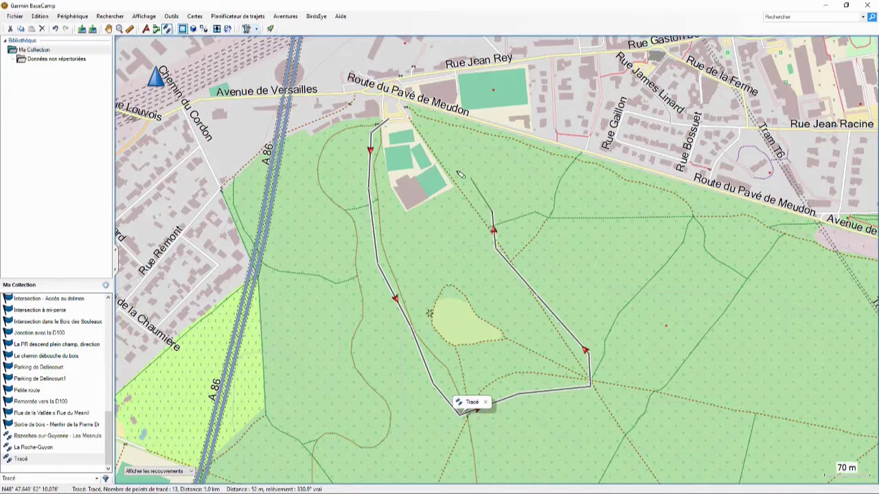
{"action": "left_click", "coordinate": [456, 171]}
{"action": "left_click", "coordinate": [427, 156]}
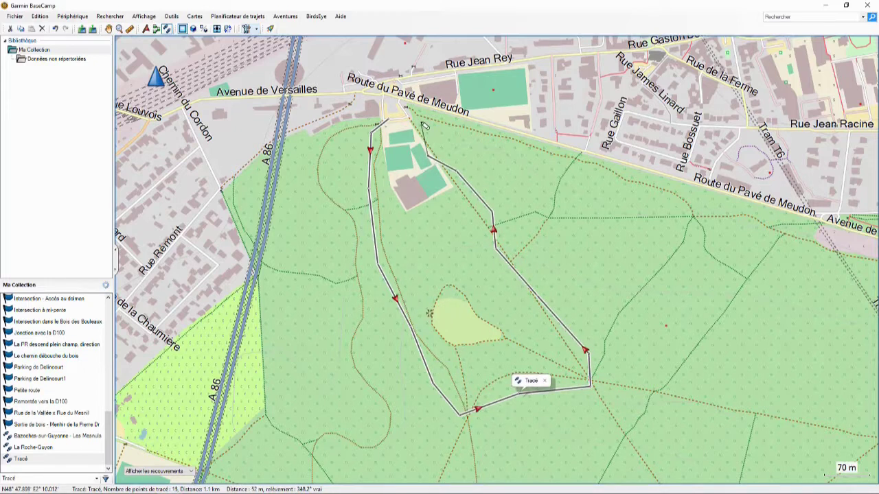
{"action": "left_click", "coordinate": [418, 118]}
{"action": "left_click", "coordinate": [396, 122]}
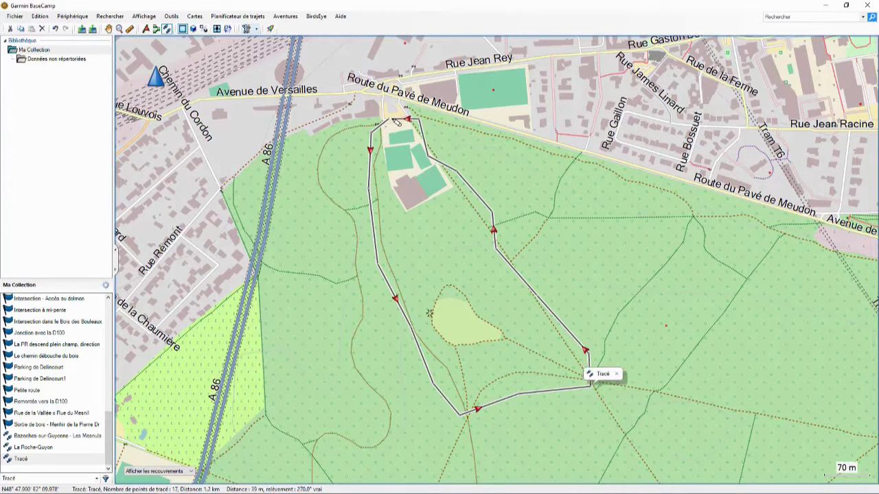
{"action": "left_click", "coordinate": [108, 28]}
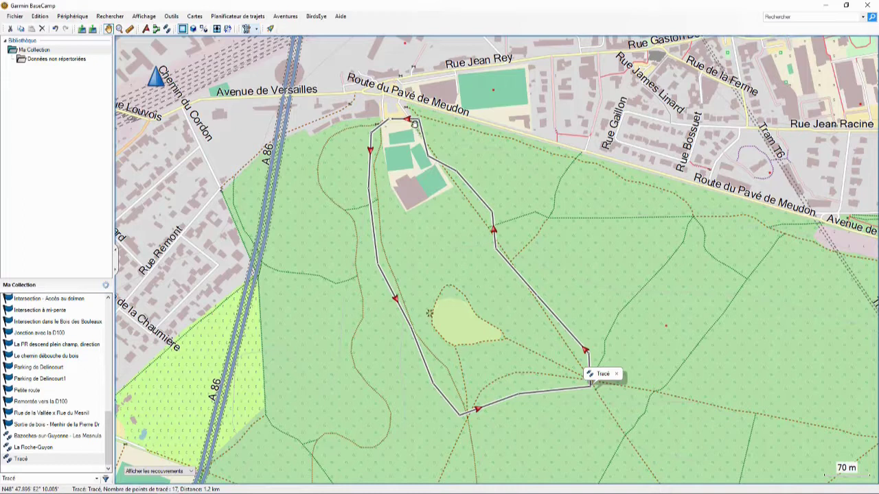
Step: Move the track's first two points near Place de la Fête onto the footpath beside the sports grounds
{"action": "scroll", "coordinate": [471, 229], "scroll_direction": "down", "scroll_amount": 3}
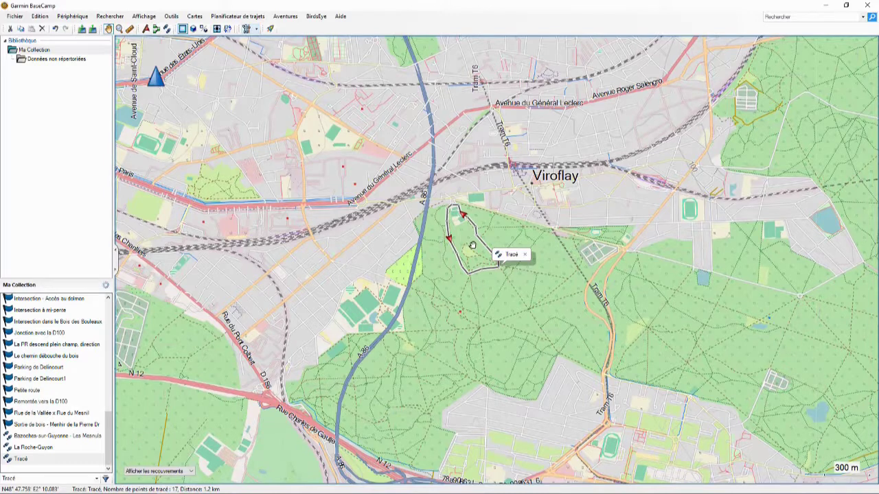
{"action": "scroll", "coordinate": [473, 245], "scroll_direction": "up", "scroll_amount": 3}
{"action": "scroll", "coordinate": [472, 245], "scroll_direction": "up", "scroll_amount": 2}
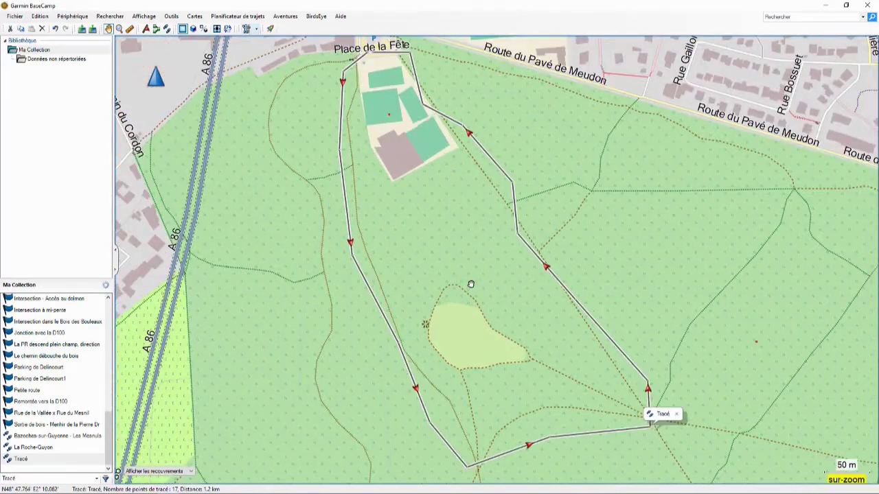
{"action": "mouse_move", "coordinate": [468, 273]}
{"action": "left_mouse_down"}
{"action": "mouse_move", "coordinate": [471, 281]}
{"action": "mouse_move", "coordinate": [462, 269]}
{"action": "left_mouse_up"}
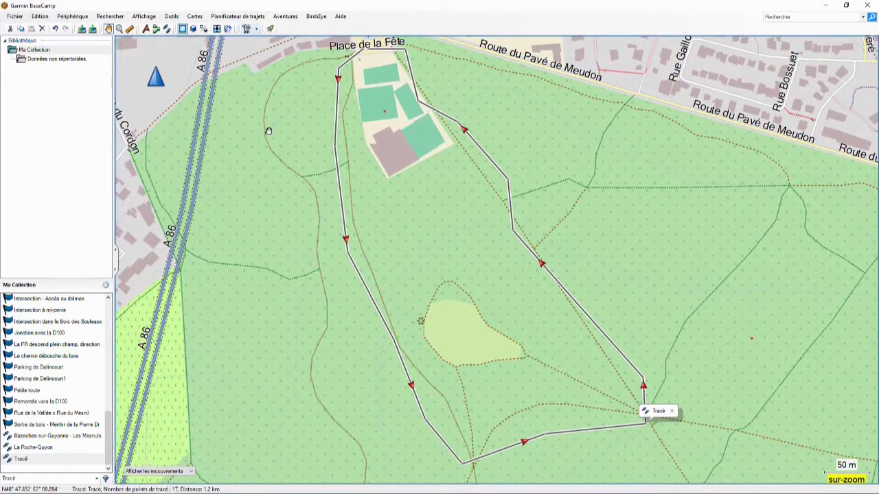
{"action": "left_click", "coordinate": [171, 16]}
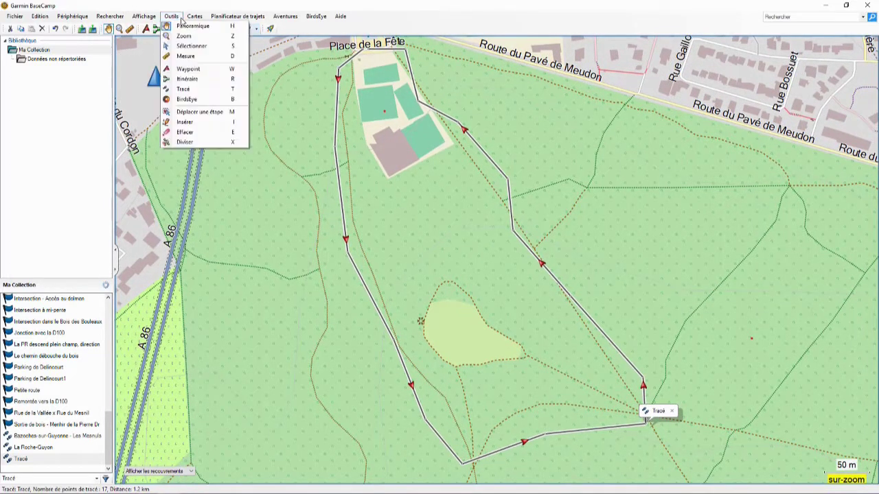
{"action": "left_click", "coordinate": [205, 113]}
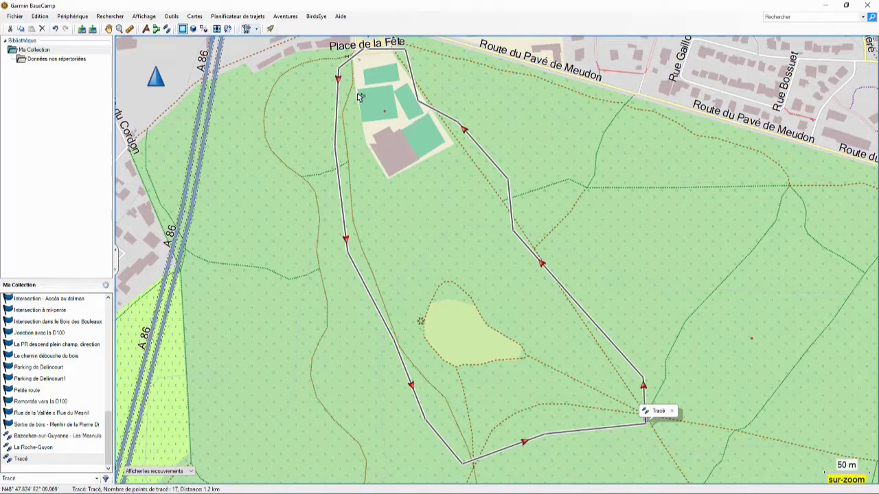
{"action": "left_click", "coordinate": [352, 56]}
{"action": "left_click", "coordinate": [338, 68]}
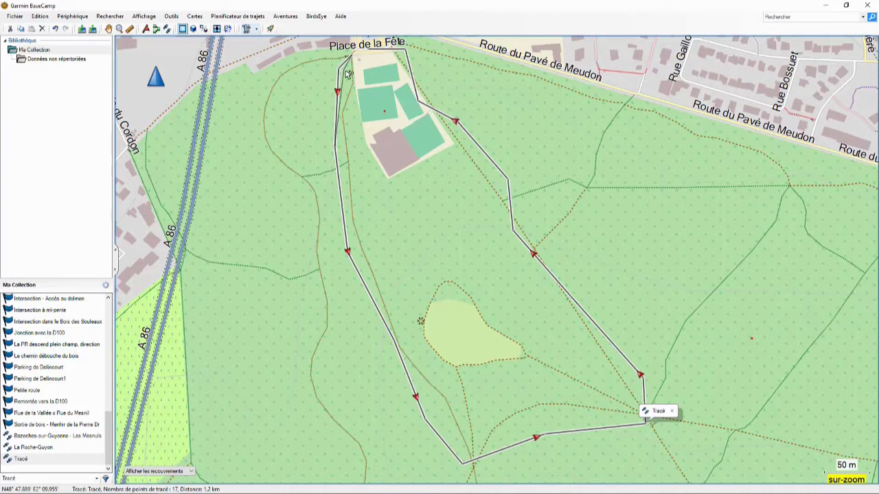
{"action": "left_click", "coordinate": [354, 79]}
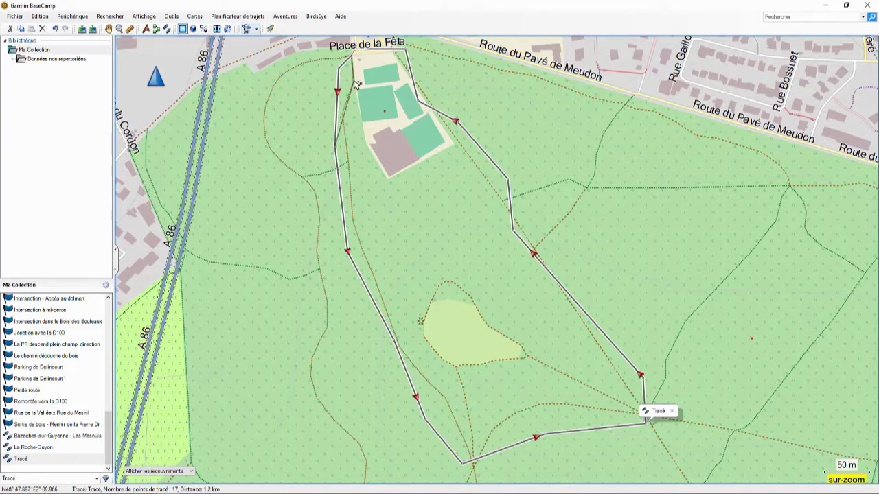
Step: Move three more points on the track's western side onto the path running south past the clearing
{"action": "left_click", "coordinate": [336, 147]}
{"action": "left_click", "coordinate": [344, 145]}
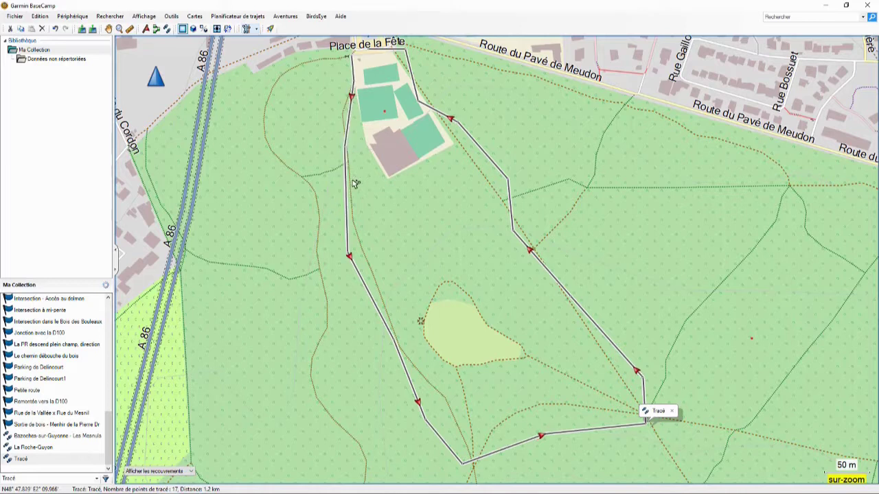
{"action": "left_click", "coordinate": [350, 256]}
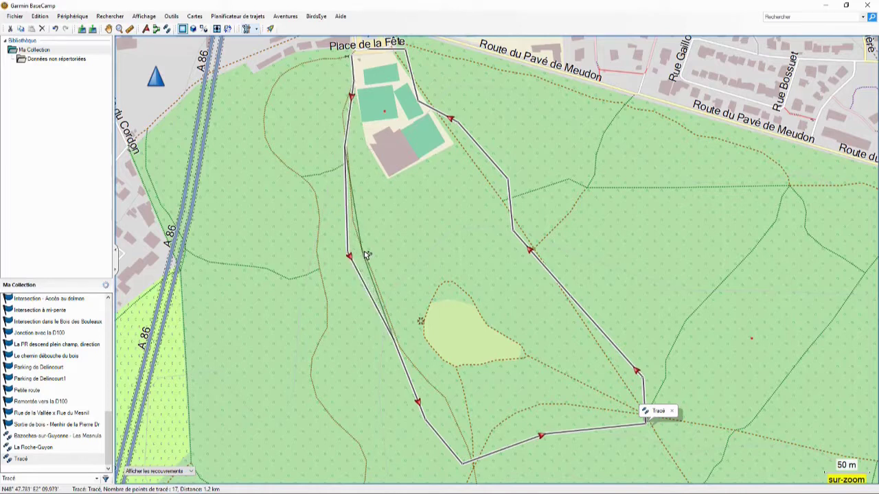
{"action": "left_click", "coordinate": [366, 256]}
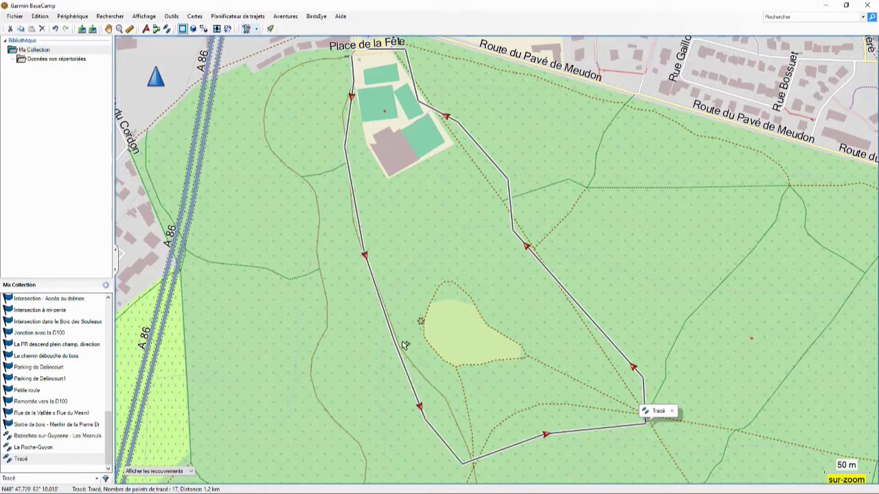
{"action": "left_click", "coordinate": [433, 416]}
{"action": "left_click", "coordinate": [447, 401]}
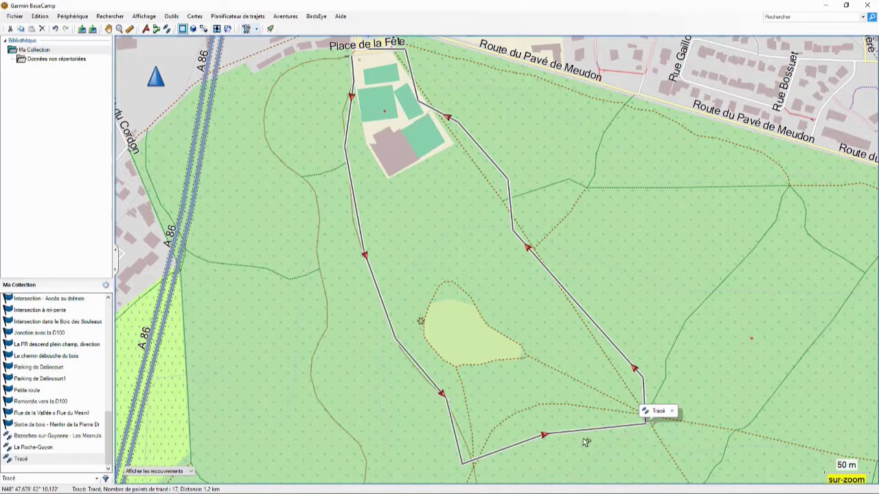
Step: Move the track's points from the eastern junction up the northwest return leg onto the dotted diagonal trail
{"action": "left_click", "coordinate": [646, 423]}
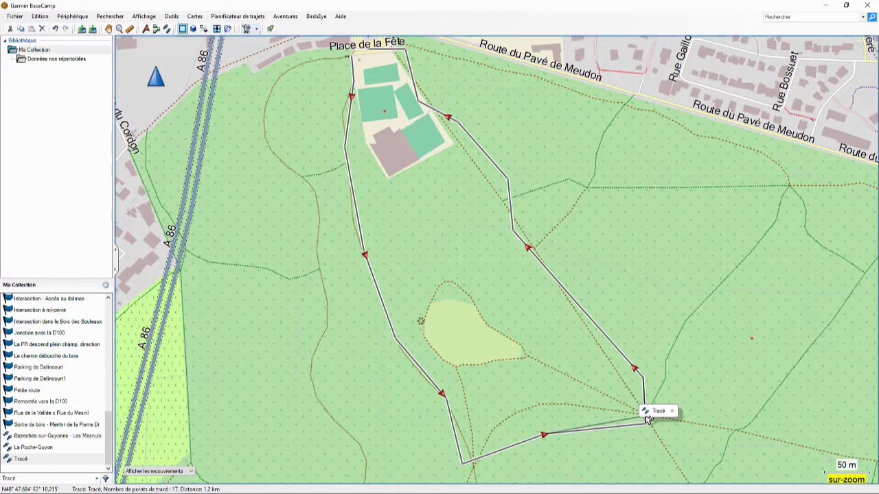
{"action": "left_click", "coordinate": [646, 414]}
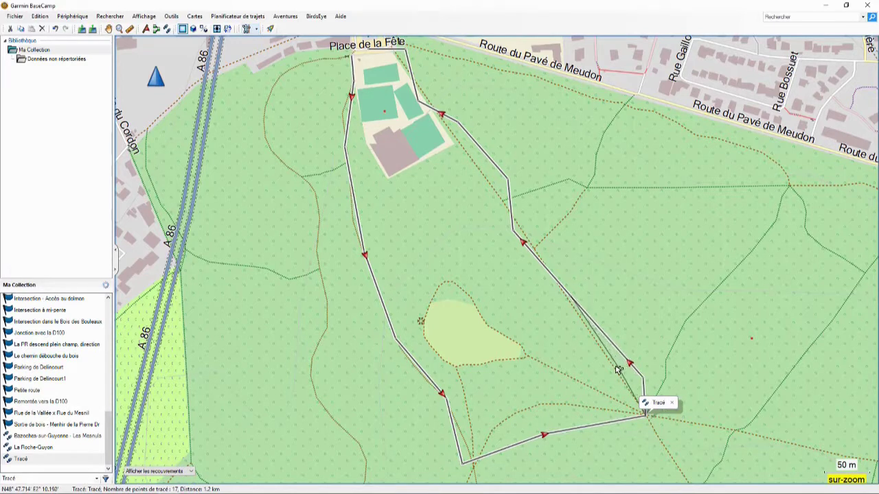
{"action": "left_click", "coordinate": [621, 368]}
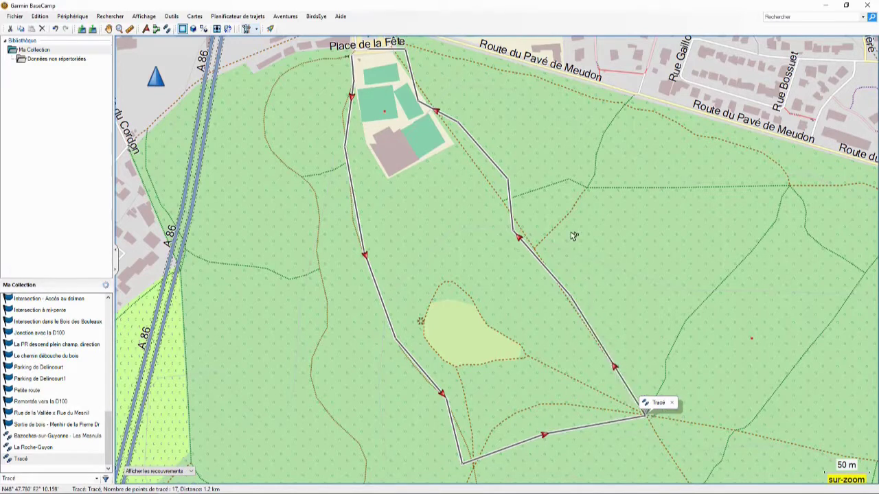
{"action": "left_click", "coordinate": [513, 231]}
{"action": "left_click", "coordinate": [518, 227]}
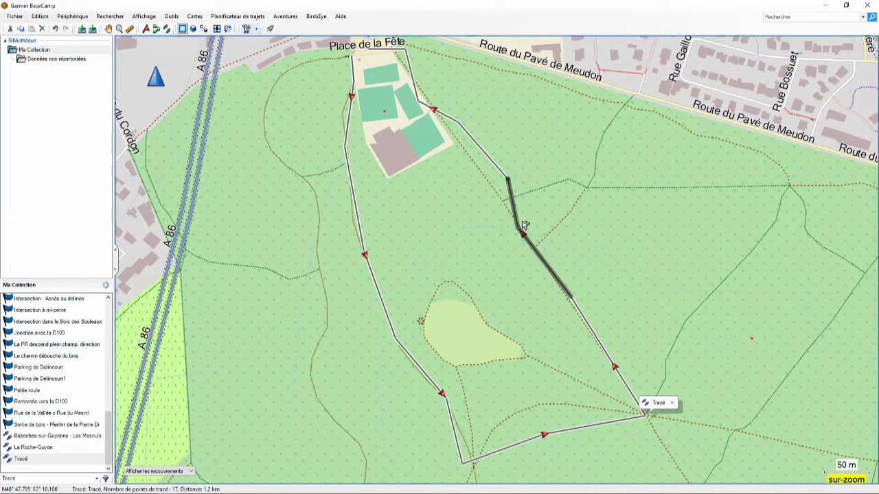
{"action": "left_click", "coordinate": [509, 177]}
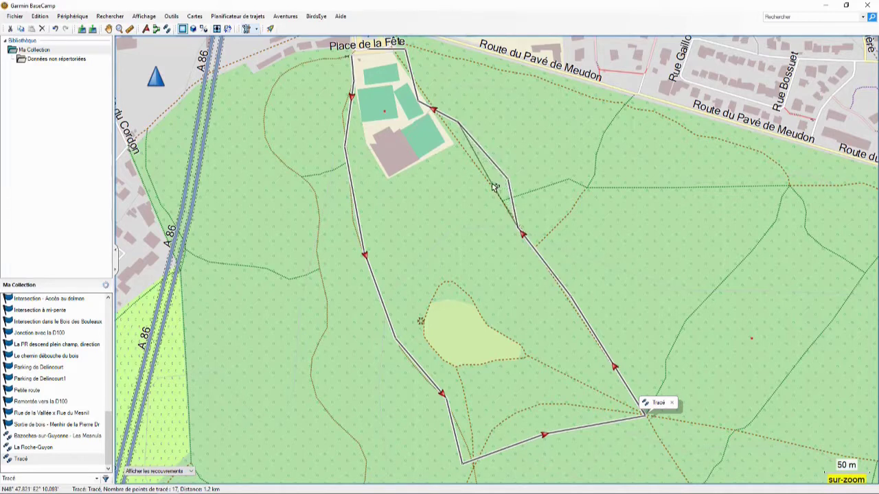
{"action": "left_click", "coordinate": [457, 122]}
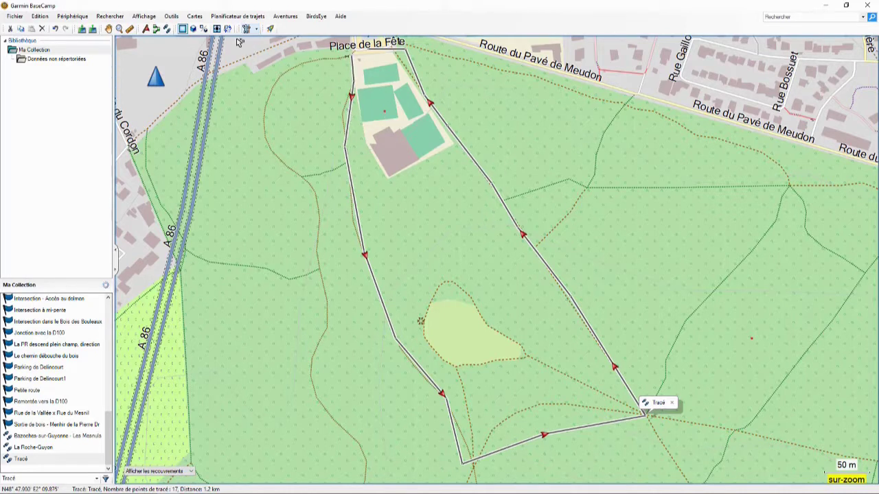
Step: Insert a track point on the path's bend just west of the sports grounds, below Place de la Fête
{"action": "left_click", "coordinate": [173, 17]}
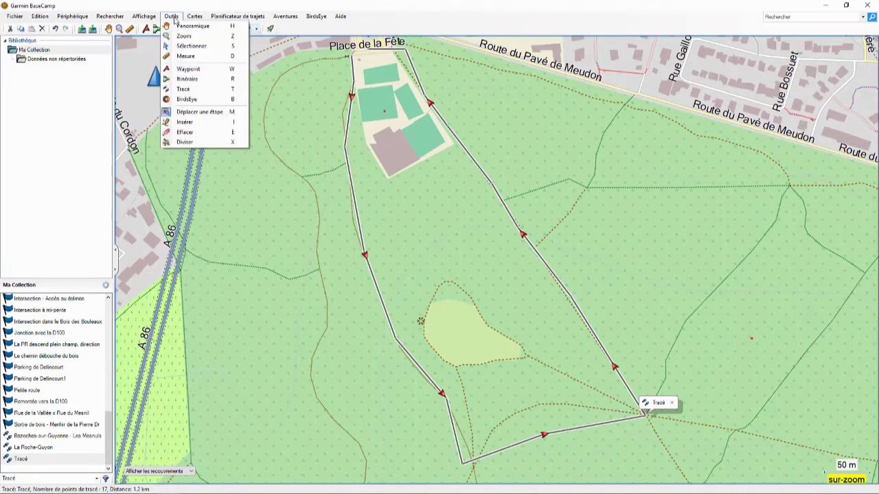
{"action": "left_click", "coordinate": [214, 132]}
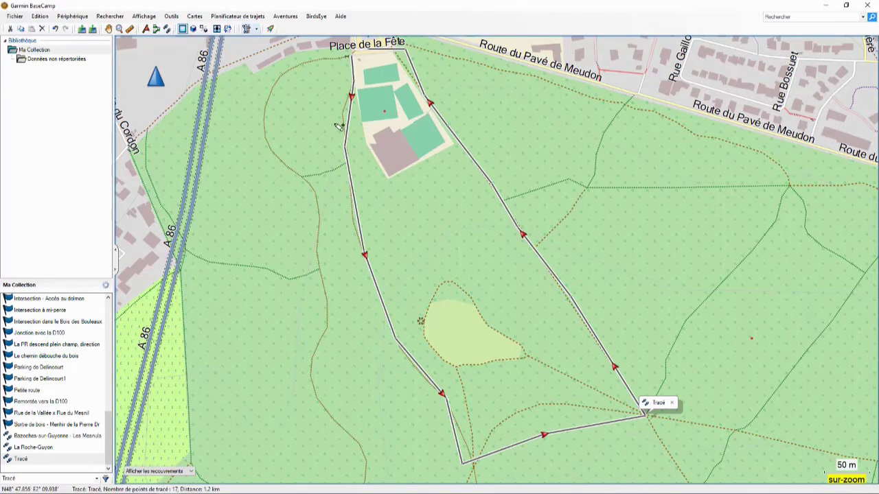
{"action": "scroll", "coordinate": [443, 174], "scroll_direction": "up", "scroll_amount": 1}
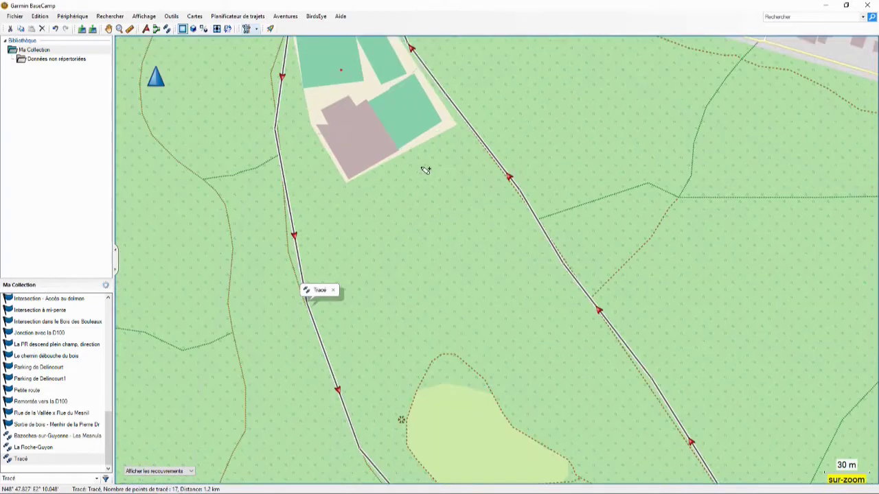
{"action": "left_click", "coordinate": [107, 28]}
{"action": "left_click_drag", "start_coordinate": [331, 110], "coordinate": [379, 204]}
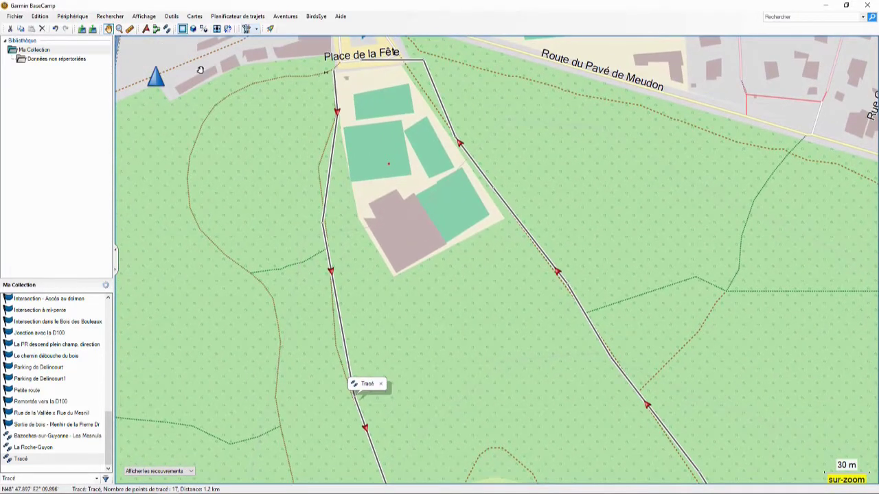
{"action": "left_click", "coordinate": [171, 16]}
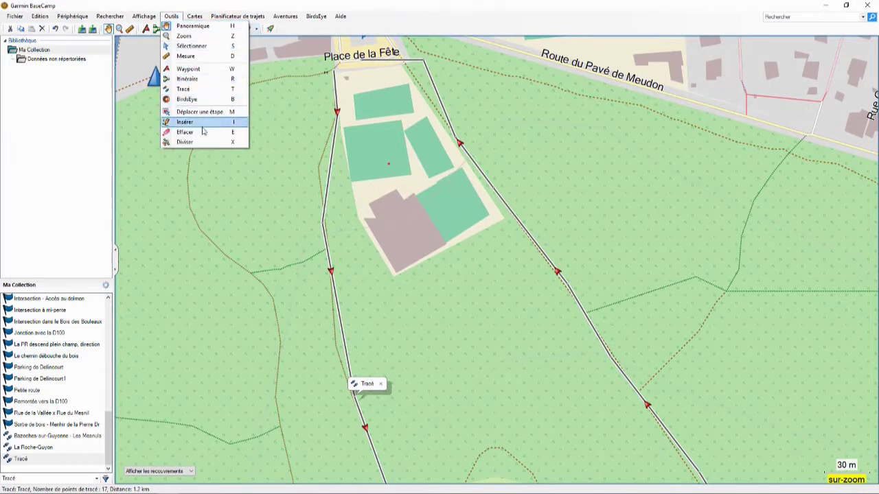
{"action": "left_click", "coordinate": [195, 122]}
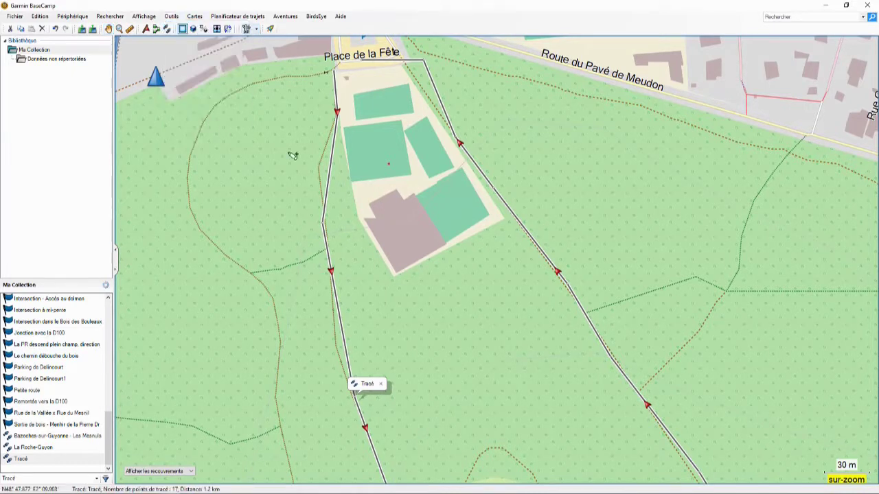
{"action": "left_click", "coordinate": [329, 170]}
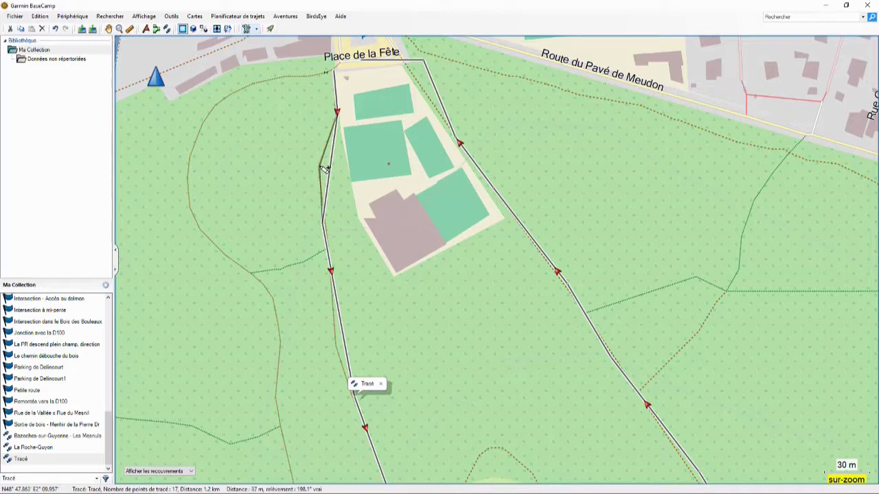
{"action": "left_click", "coordinate": [321, 167]}
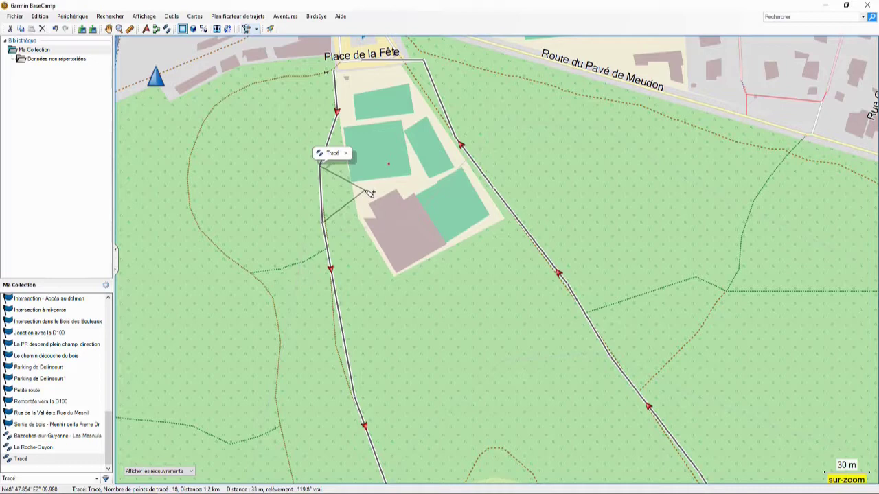
{"action": "key", "text": "Escape"}
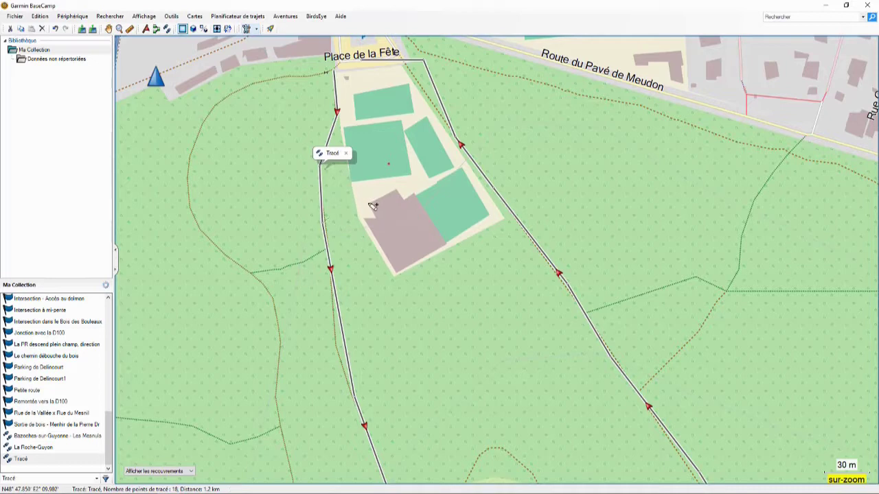
Step: Insert another track point at the western path's bend south of the sports grounds and end point insertion
{"action": "left_click", "coordinate": [348, 345]}
{"action": "left_click", "coordinate": [338, 346]}
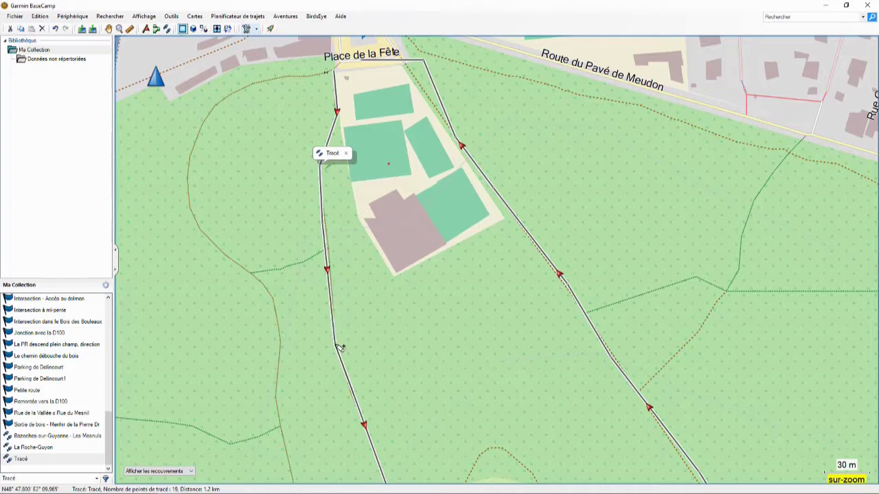
{"action": "left_click", "coordinate": [129, 29]}
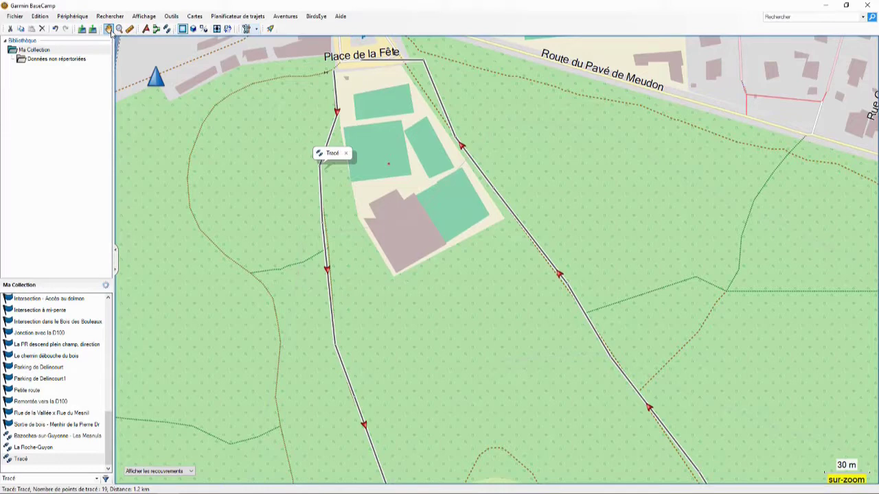
Step: Insert a track point on the western path's bend southwest of the clearing, between the two existing points
{"action": "key", "text": "Down"}
{"action": "key", "text": "Down"}
{"action": "key", "text": "Down"}
{"action": "key", "text": "Down"}
{"action": "key", "text": "Down"}
{"action": "key", "text": "Down"}
{"action": "key", "text": "Down"}
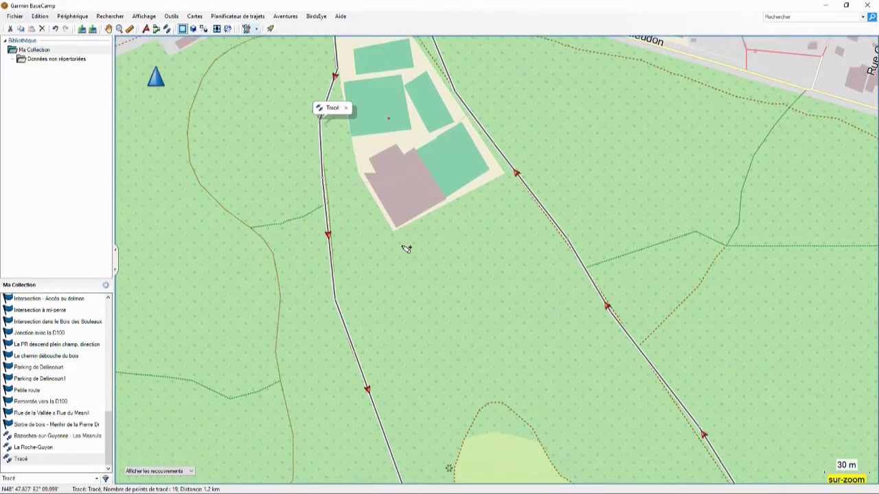
{"action": "key", "text": "Down"}
{"action": "key", "text": "Down"}
{"action": "key", "text": "Down"}
{"action": "key", "text": "Down"}
{"action": "key", "text": "Down"}
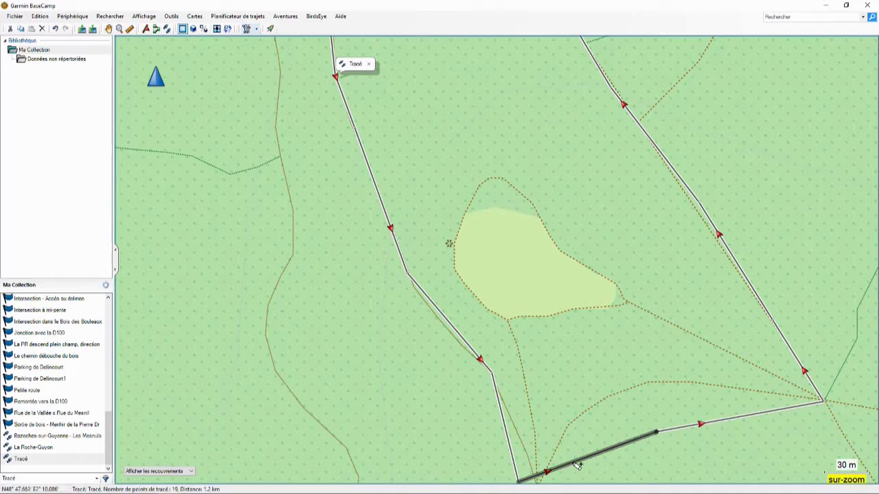
{"action": "key", "text": "Down"}
{"action": "key", "text": "Down"}
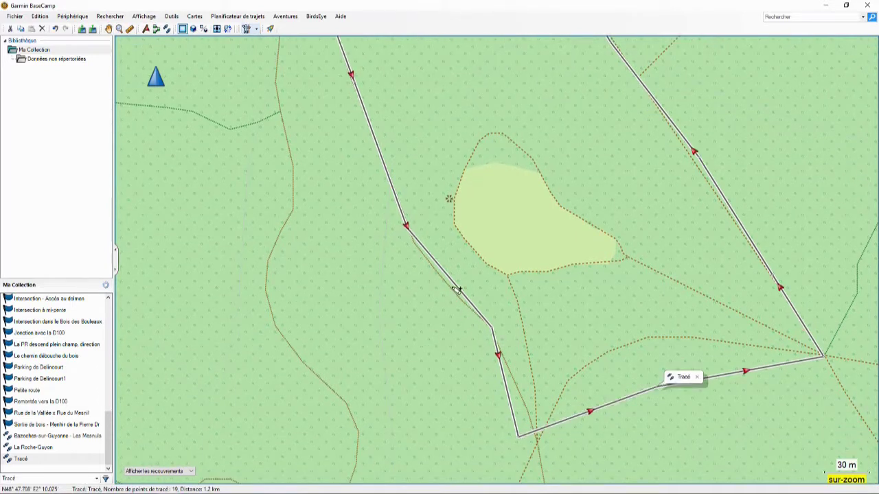
{"action": "left_click_drag", "start_coordinate": [455, 281], "coordinate": [563, 429]}
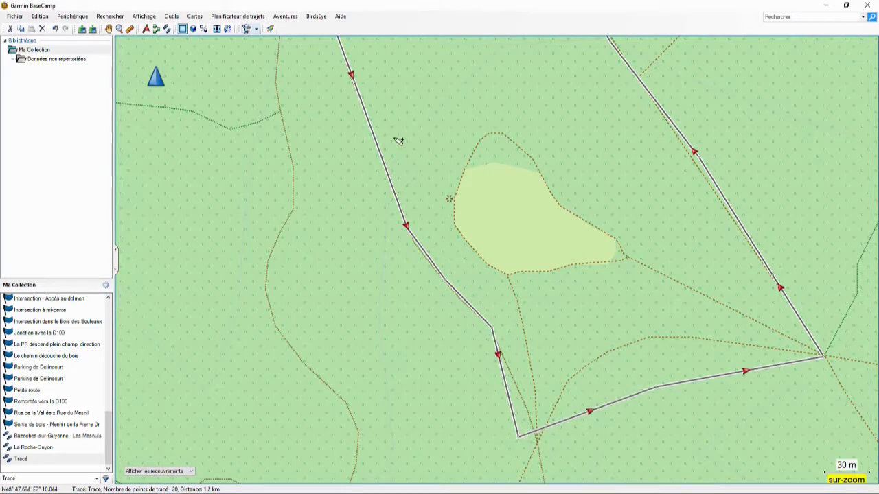
Step: Move the track's southern corner, its southern mid-leg point and the return-leg point east of the clearing onto the mapped paths
{"action": "left_click", "coordinate": [171, 18]}
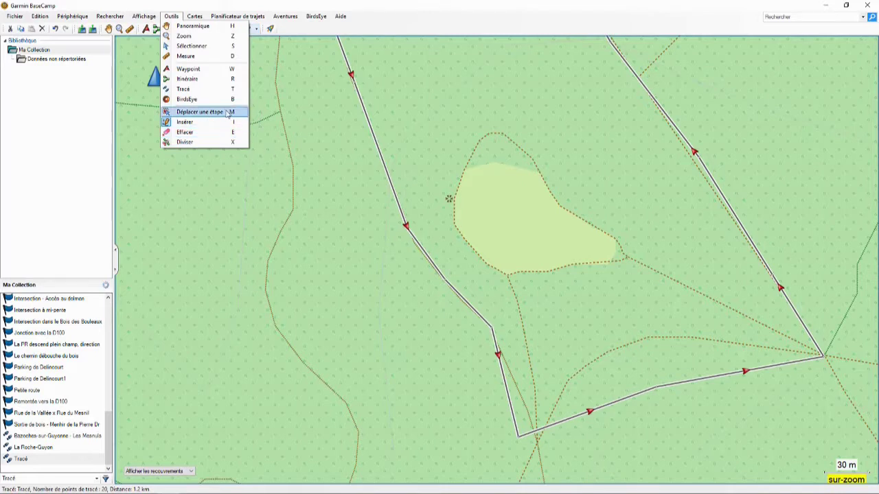
{"action": "left_click", "coordinate": [207, 112]}
{"action": "left_click_drag", "start_coordinate": [519, 438], "coordinate": [537, 440]}
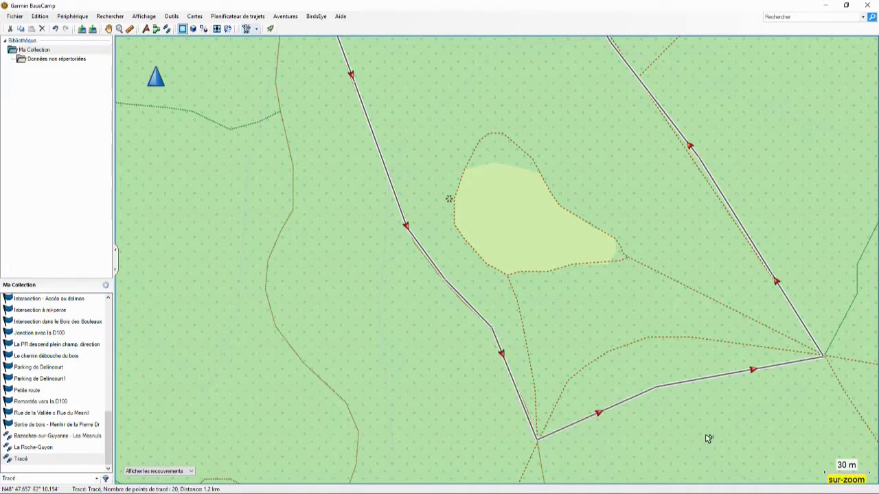
{"action": "left_click_drag", "start_coordinate": [659, 388], "coordinate": [631, 345]}
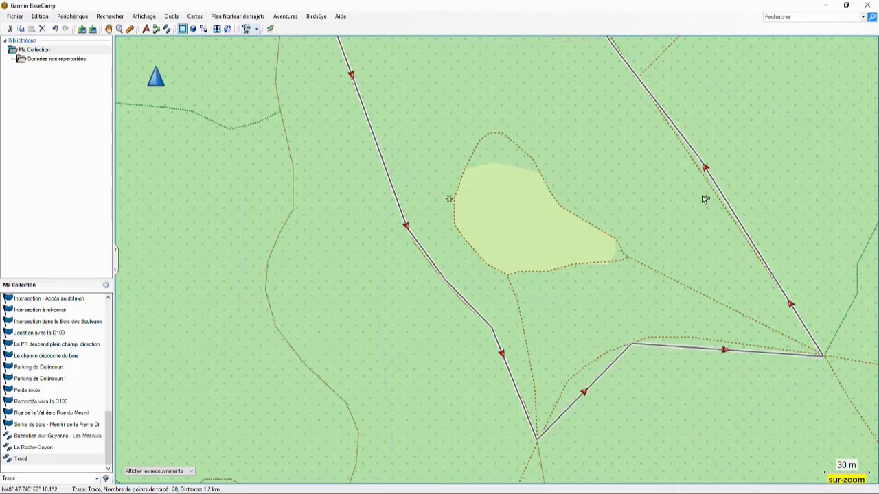
{"action": "left_click_drag", "start_coordinate": [703, 165], "coordinate": [700, 165]}
{"action": "scroll", "coordinate": [668, 239], "scroll_direction": "down", "scroll_amount": 1}
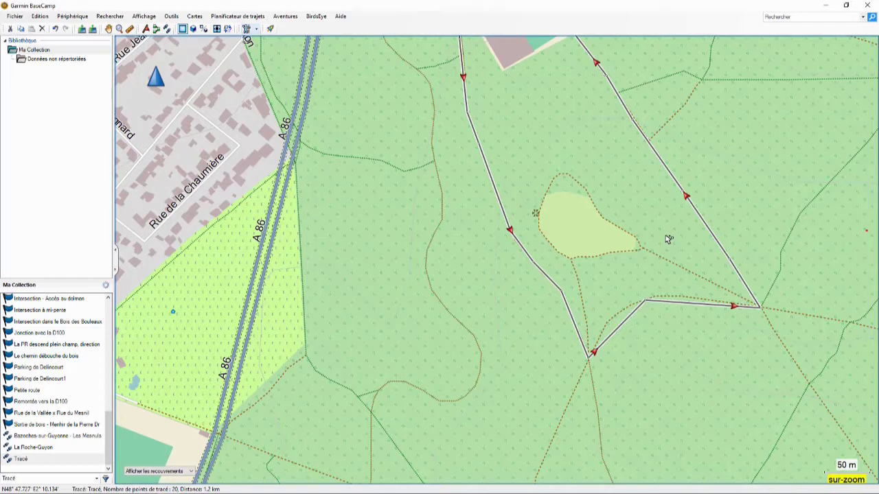
{"action": "scroll", "coordinate": [632, 276], "scroll_direction": "up", "scroll_amount": 1}
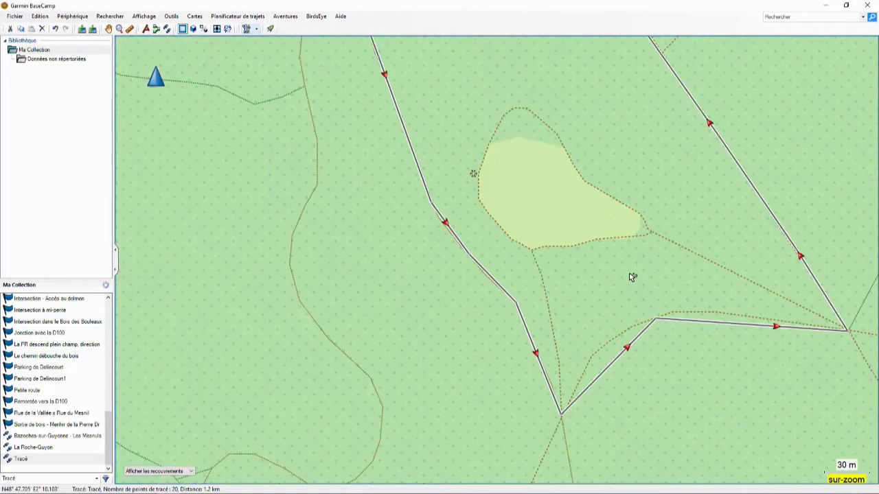
Step: Insert three track points along the curved dotted path south of the clearing, between the southern and eastern junctions
{"action": "left_click", "coordinate": [108, 28]}
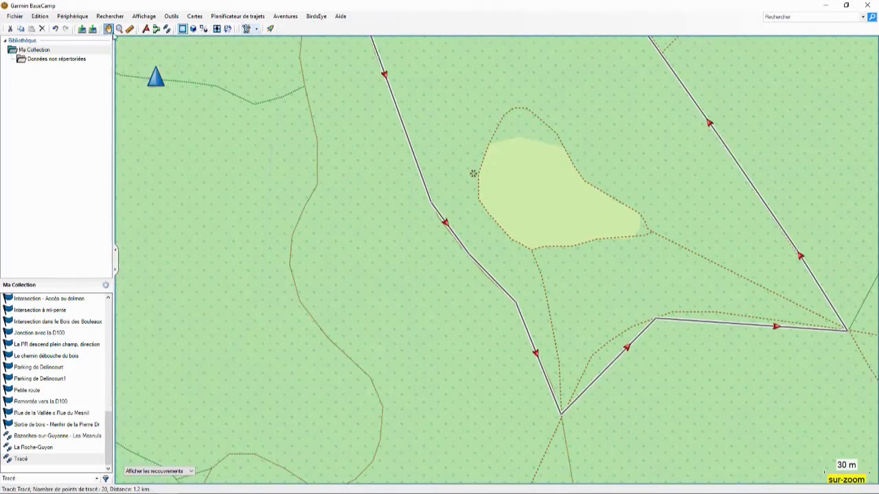
{"action": "left_click_drag", "start_coordinate": [482, 263], "coordinate": [331, 233]}
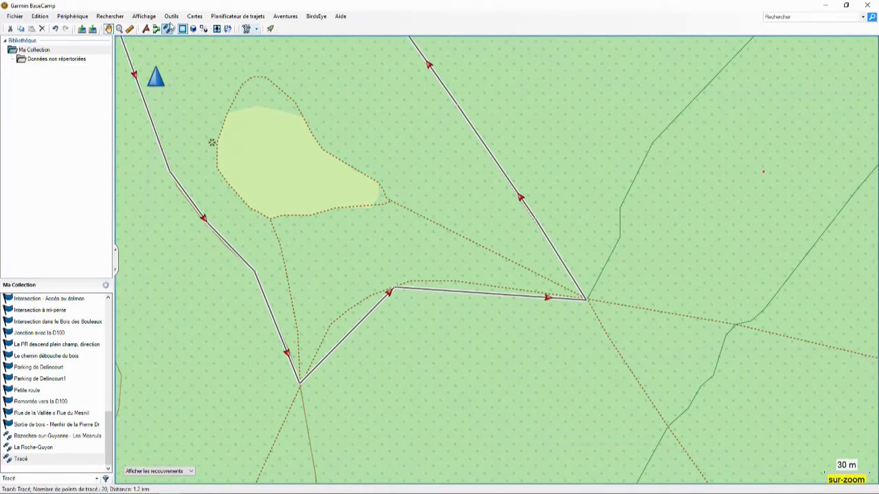
{"action": "left_click", "coordinate": [171, 15]}
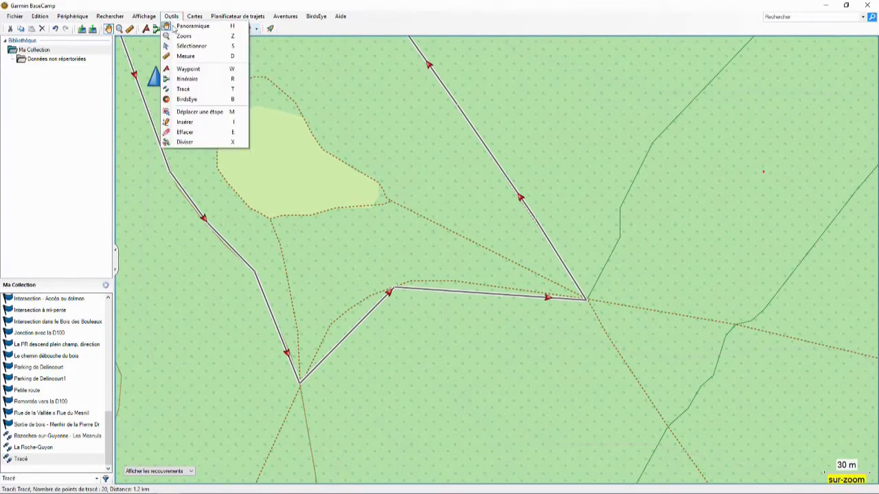
{"action": "left_click", "coordinate": [184, 121]}
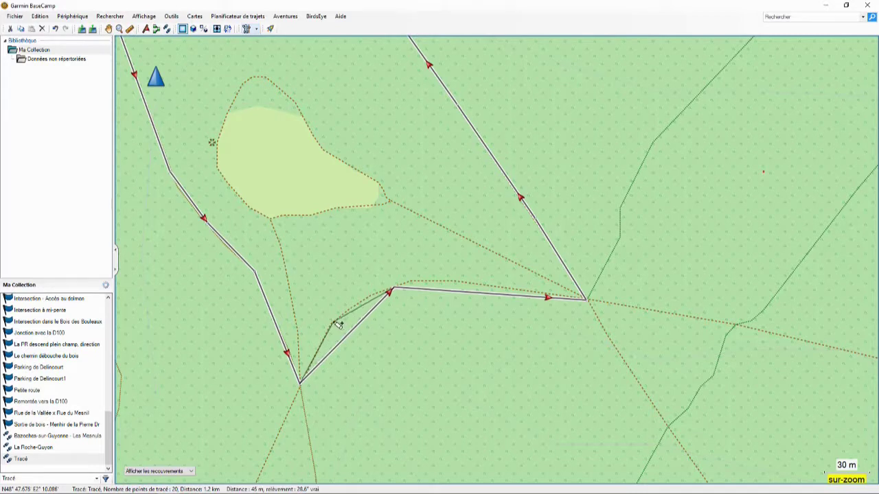
{"action": "left_click", "coordinate": [333, 321]}
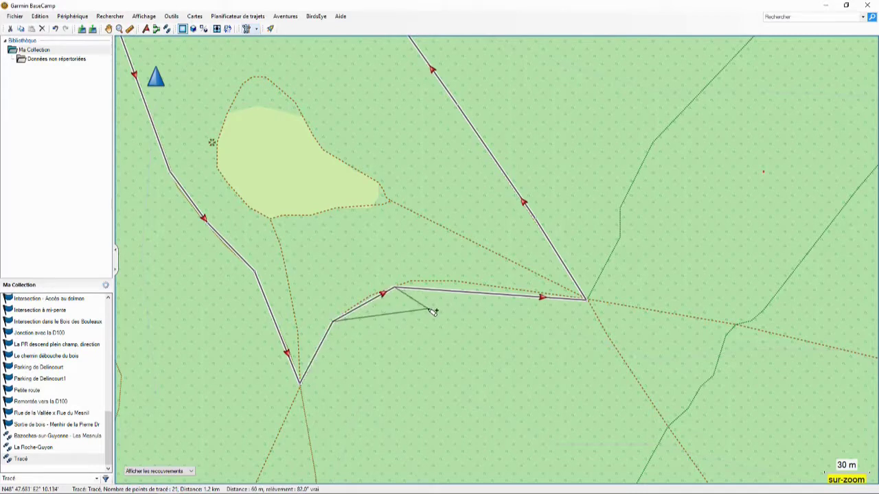
{"action": "key", "text": "Escape"}
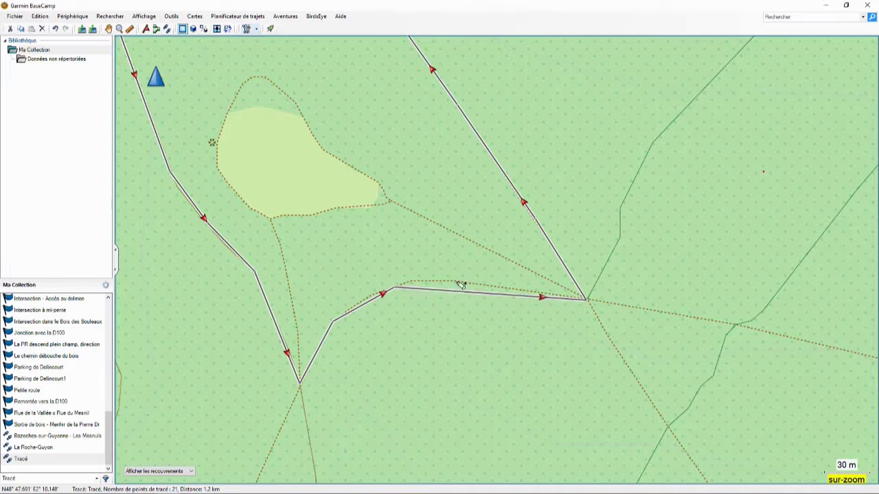
{"action": "left_click_drag", "start_coordinate": [460, 294], "coordinate": [458, 283]}
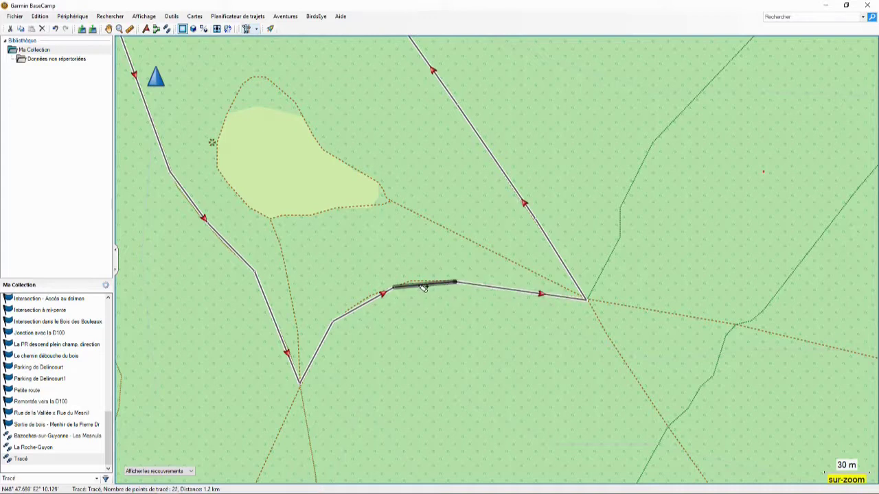
{"action": "left_click_drag", "start_coordinate": [415, 287], "coordinate": [467, 405]}
Step: Move the track's northeast corner point onto the dotted path where it reaches Place de la Fête
{"action": "left_click", "coordinate": [108, 28]}
{"action": "scroll", "coordinate": [456, 312], "scroll_direction": "down", "scroll_amount": 1}
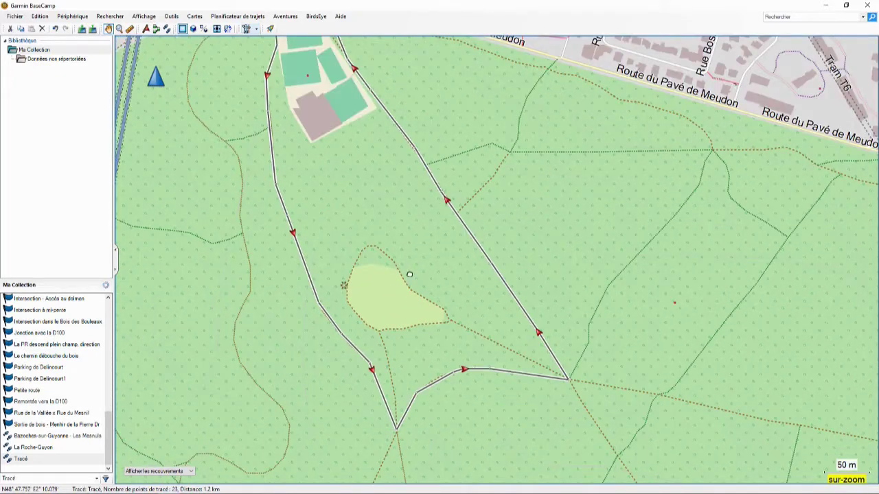
{"action": "left_click_drag", "start_coordinate": [410, 266], "coordinate": [415, 329]}
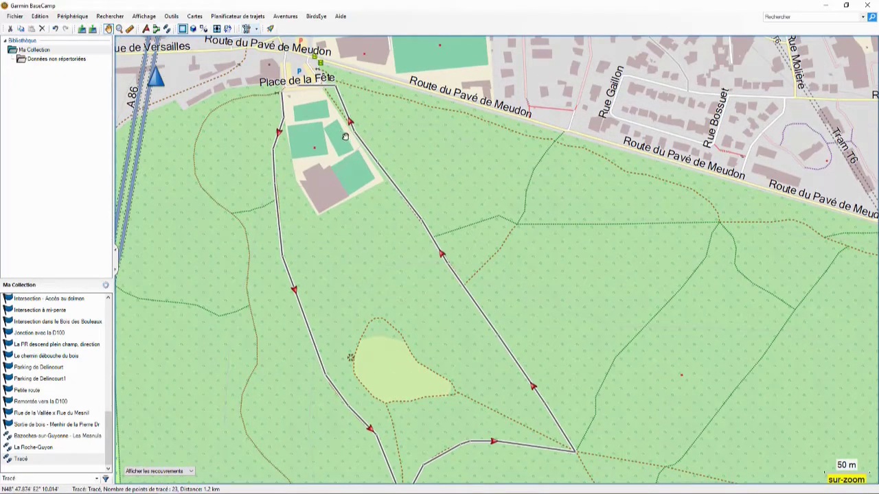
{"action": "left_click_drag", "start_coordinate": [339, 131], "coordinate": [371, 263]}
{"action": "scroll", "coordinate": [371, 263], "scroll_direction": "up", "scroll_amount": 1}
{"action": "scroll", "coordinate": [360, 187], "scroll_direction": "up", "scroll_amount": 1}
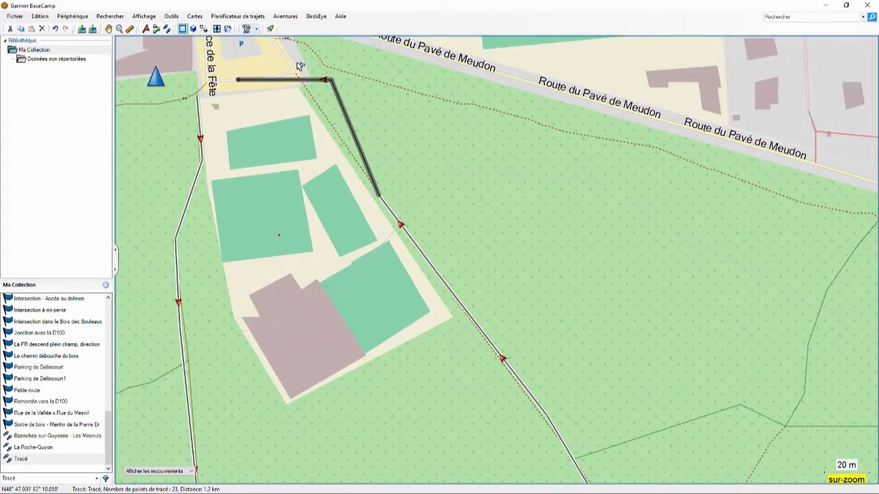
{"action": "left_click", "coordinate": [171, 19]}
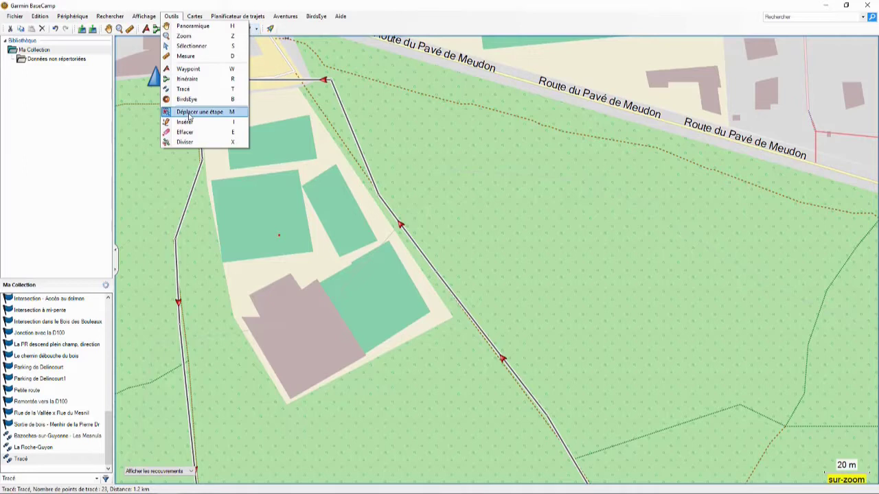
{"action": "left_click", "coordinate": [194, 112]}
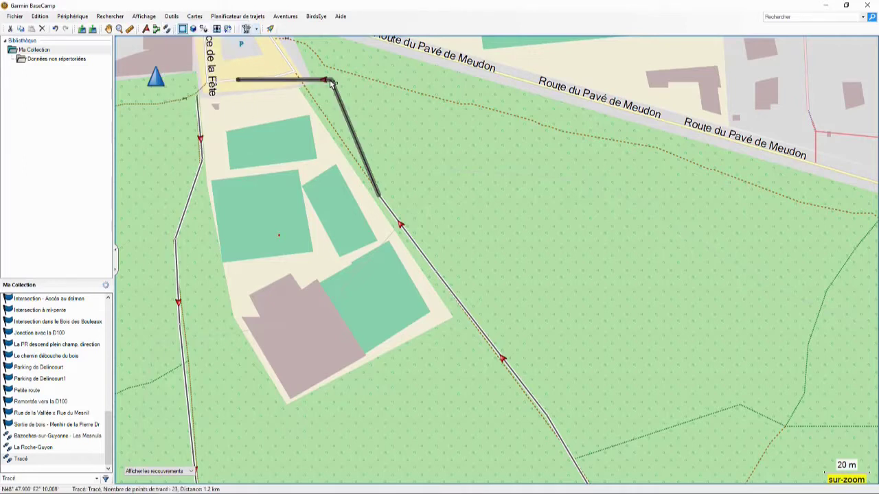
{"action": "left_click_drag", "start_coordinate": [305, 87], "coordinate": [298, 77]}
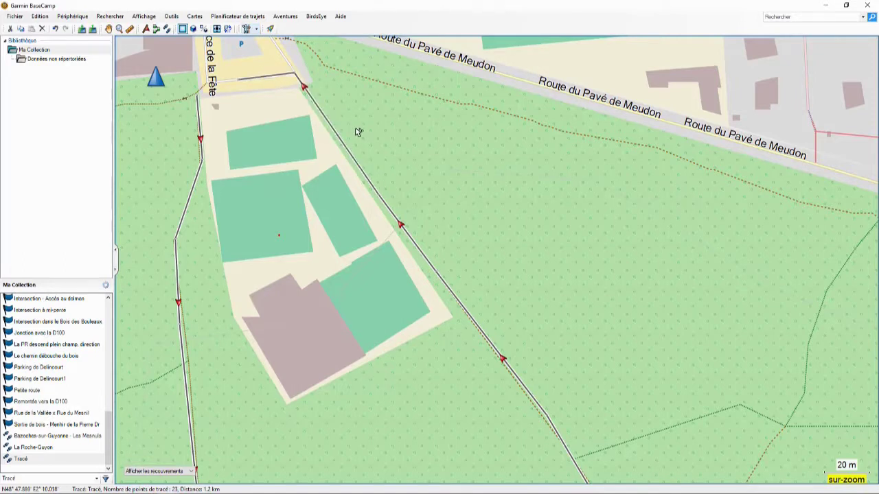
Step: Change the track's colour to Rouge in its properties and close the properties window
{"action": "left_click", "coordinate": [108, 28]}
{"action": "double_click", "coordinate": [201, 150]}
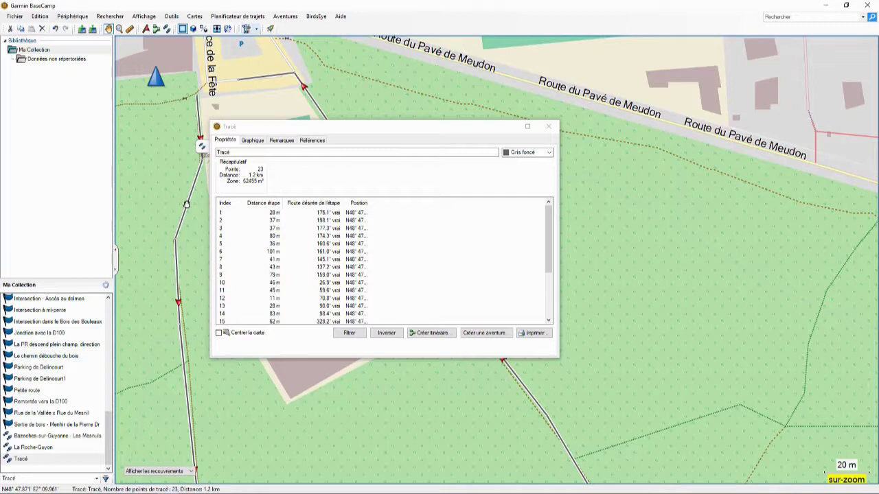
{"action": "left_click", "coordinate": [542, 151]}
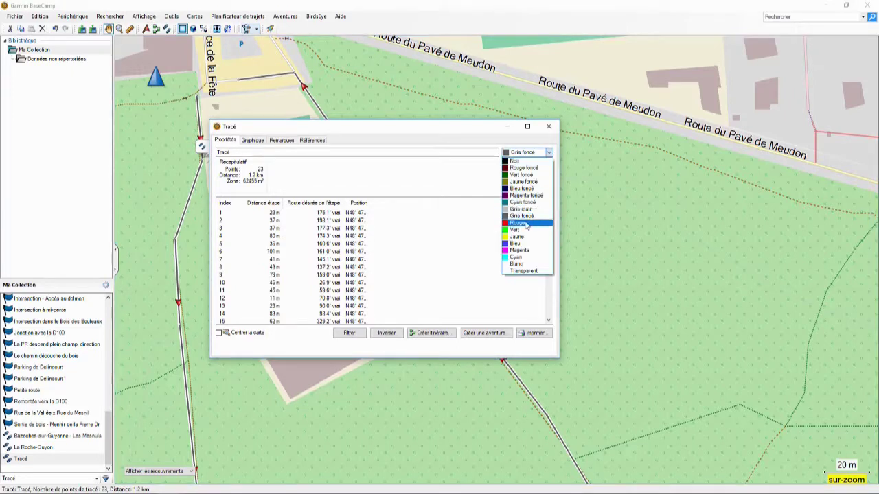
{"action": "left_click", "coordinate": [526, 224]}
{"action": "left_click", "coordinate": [610, 229]}
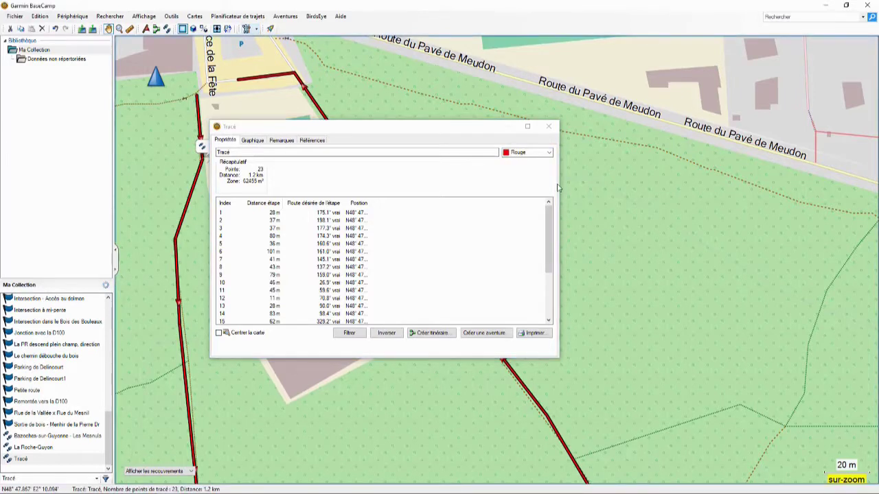
{"action": "left_click", "coordinate": [549, 127]}
Step: Erase four points from the return leg beside and just below the sports grounds, and move the track's end onto the dotted path at Place de la Fête
{"action": "scroll", "coordinate": [573, 176], "scroll_direction": "up", "scroll_amount": 2}
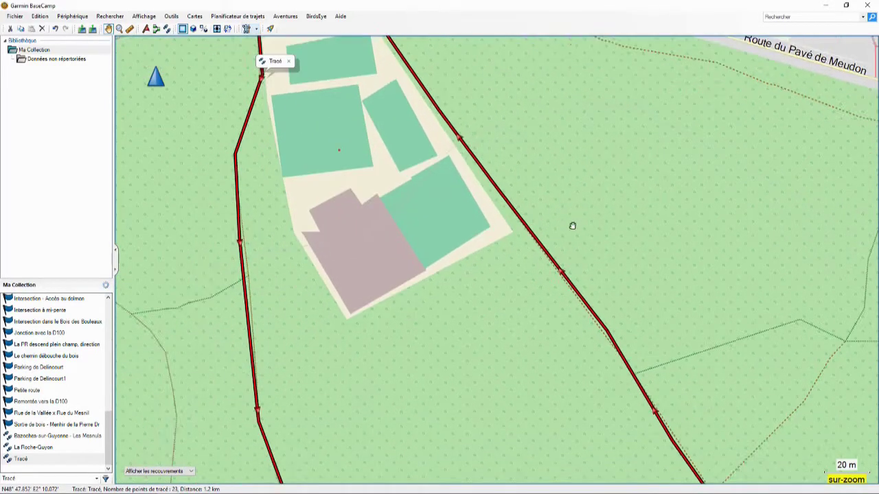
{"action": "scroll", "coordinate": [572, 226], "scroll_direction": "down", "scroll_amount": 3}
{"action": "left_click_drag", "start_coordinate": [572, 324], "coordinate": [440, 226]}
{"action": "left_click_drag", "start_coordinate": [470, 291], "coordinate": [457, 270]}
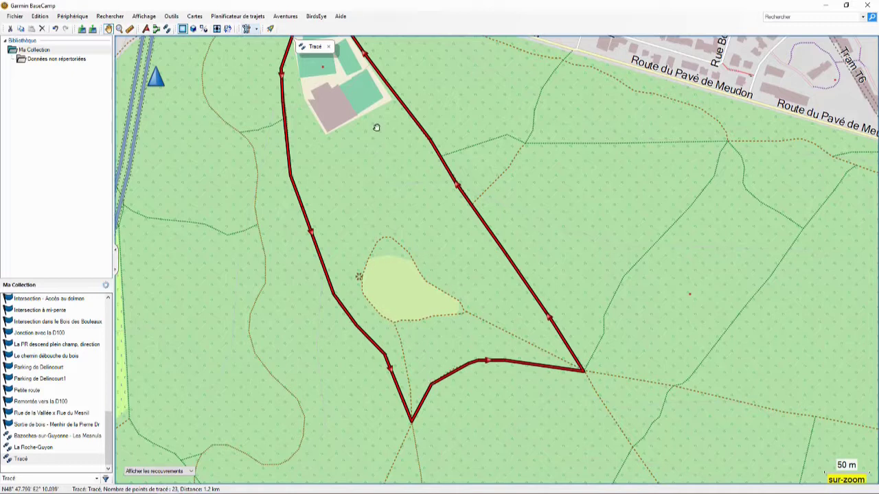
{"action": "left_click_drag", "start_coordinate": [376, 127], "coordinate": [438, 230]}
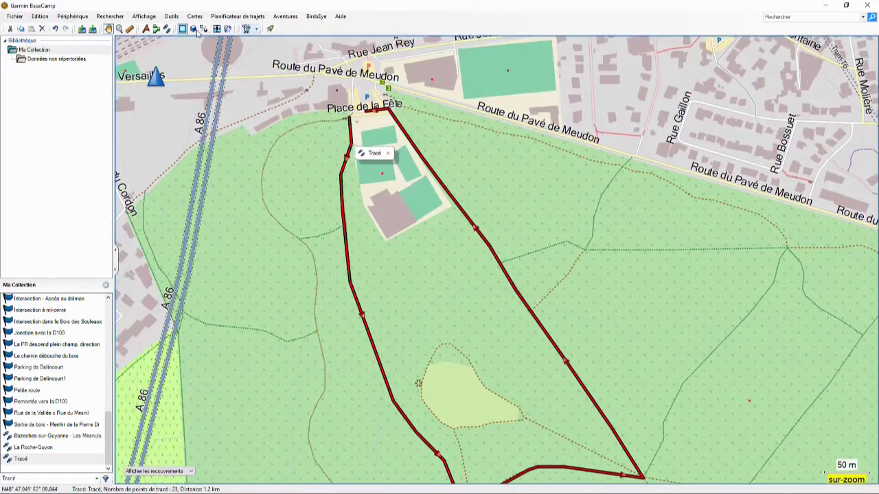
{"action": "left_click", "coordinate": [173, 16]}
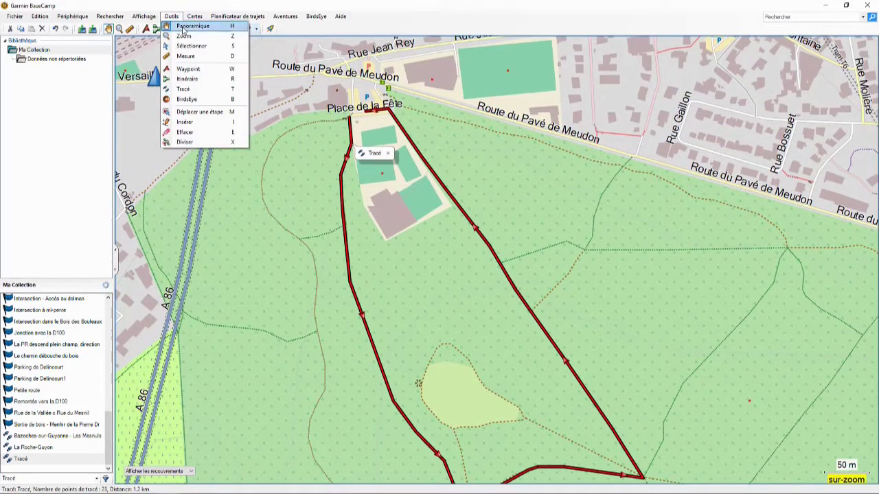
{"action": "left_click", "coordinate": [222, 134]}
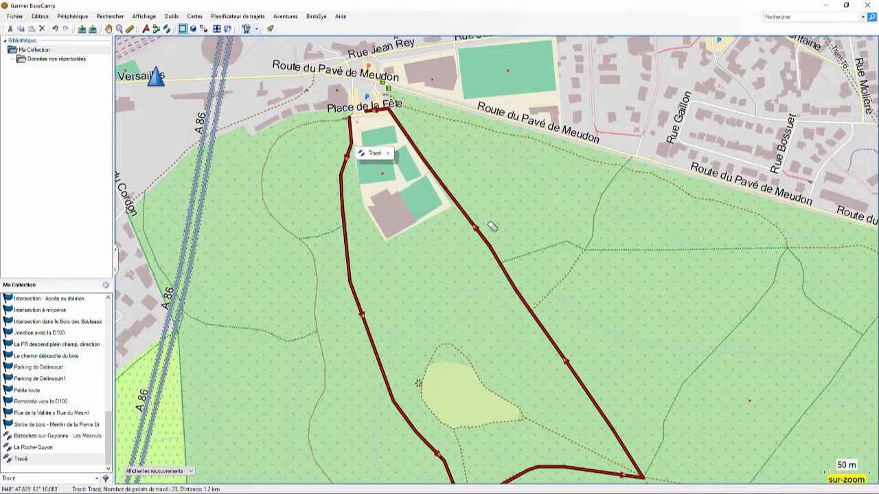
{"action": "left_click", "coordinate": [395, 112]}
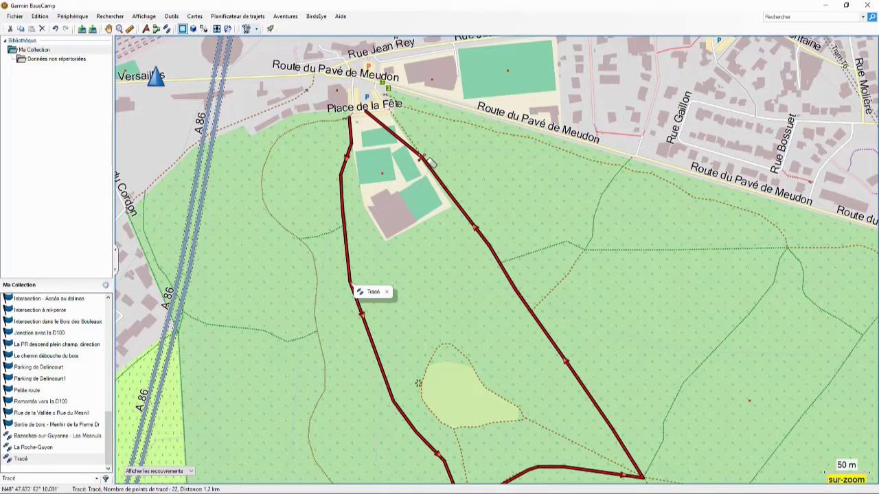
{"action": "left_click", "coordinate": [427, 161]}
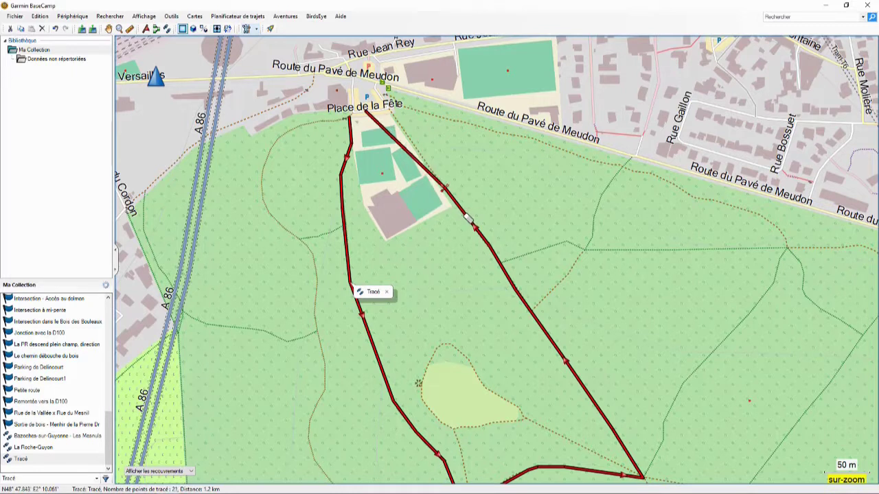
{"action": "left_click", "coordinate": [492, 249]}
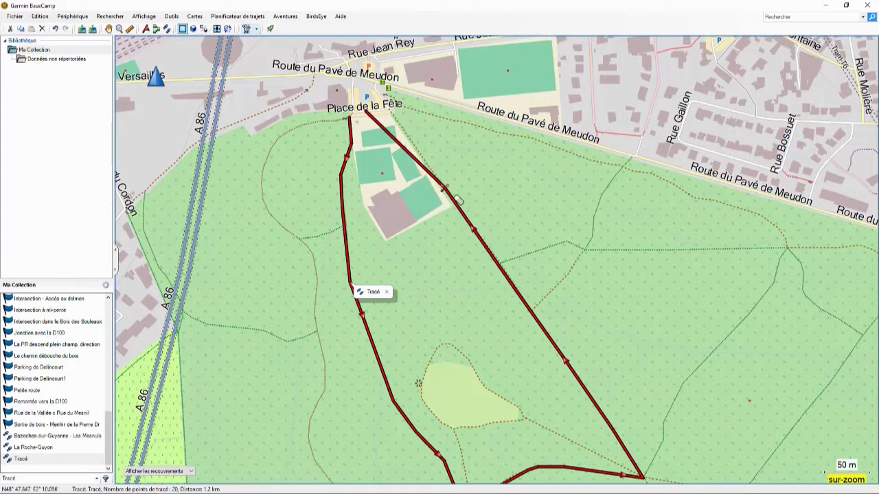
{"action": "left_click", "coordinate": [446, 191]}
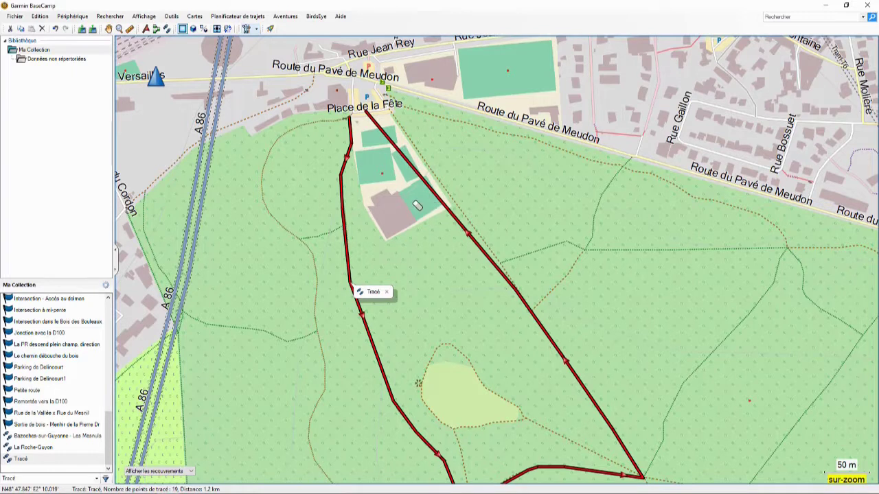
{"action": "left_click", "coordinate": [389, 108]}
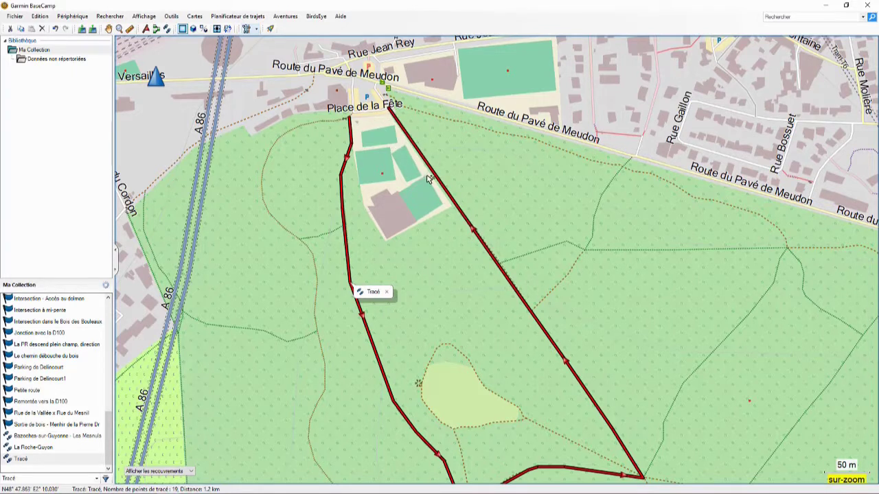
Step: Divide the track in two on the curved stretch just northeast of the southern junction, below the clearing
{"action": "left_click", "coordinate": [169, 17]}
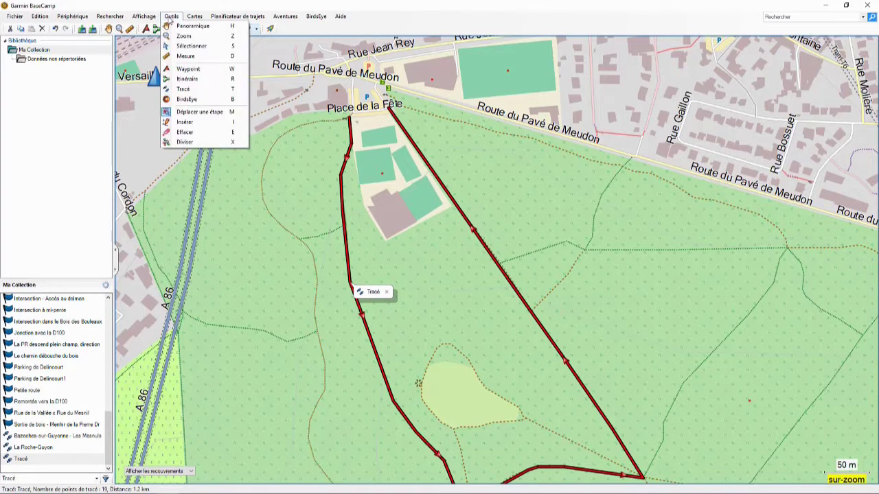
{"action": "left_click", "coordinate": [185, 143]}
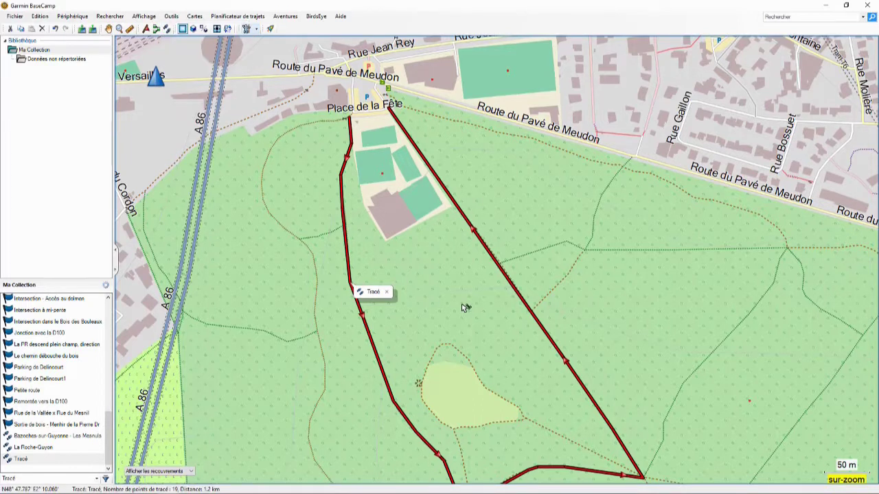
{"action": "key", "text": "Down"}
{"action": "key", "text": "Down"}
{"action": "key", "text": "Down"}
{"action": "key", "text": "Down"}
{"action": "key", "text": "Down"}
{"action": "key", "text": "Down"}
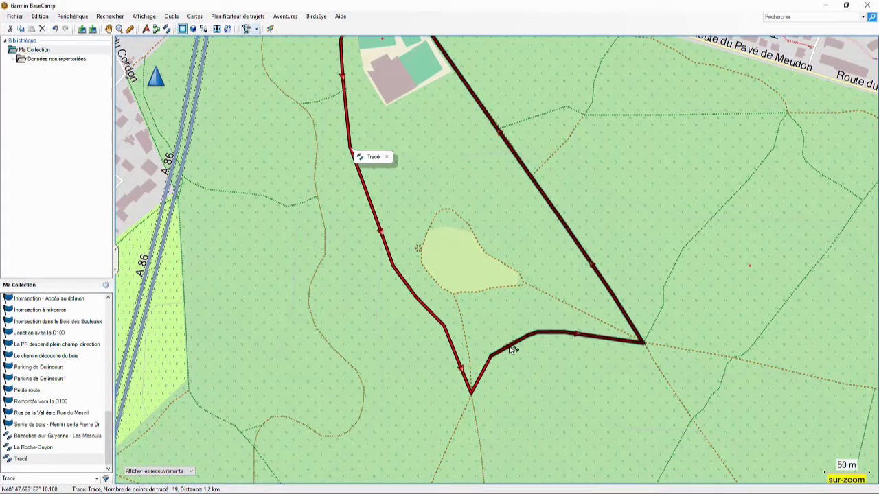
{"action": "left_click", "coordinate": [511, 350]}
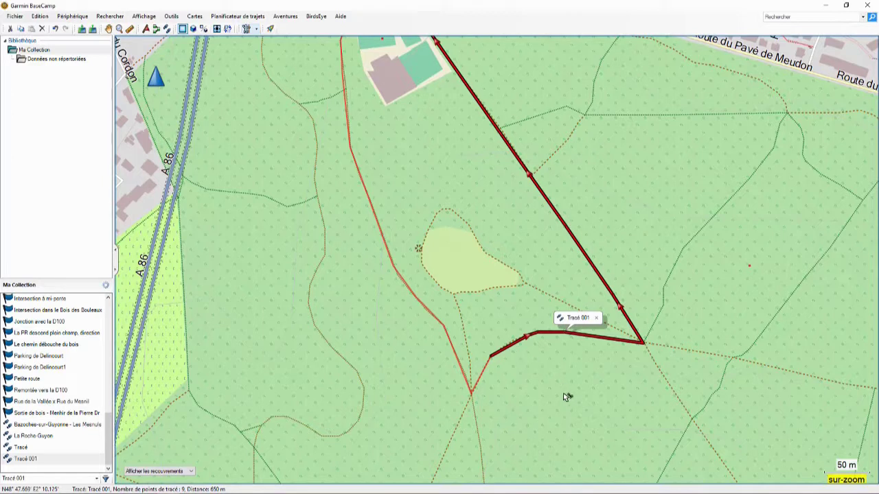
Step: Select the western part of the divided track and the eastern part in turn to examine each as a separate track
{"action": "left_click", "coordinate": [108, 28]}
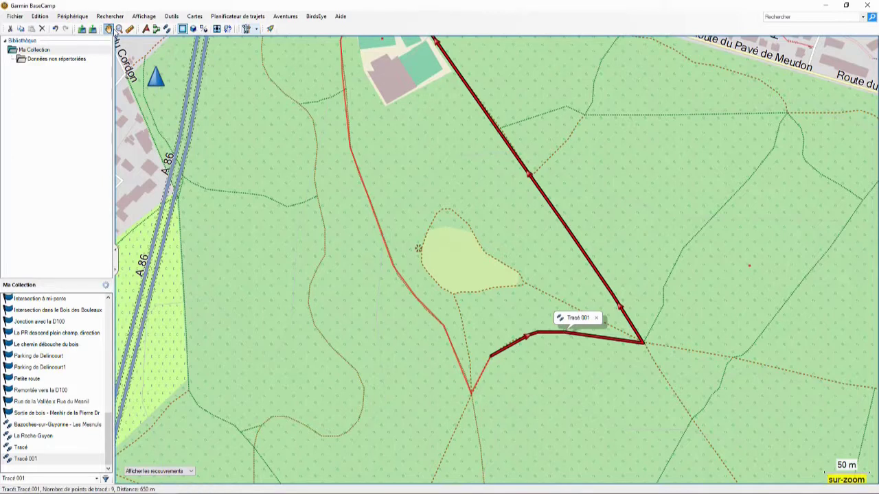
{"action": "left_click", "coordinate": [362, 183]}
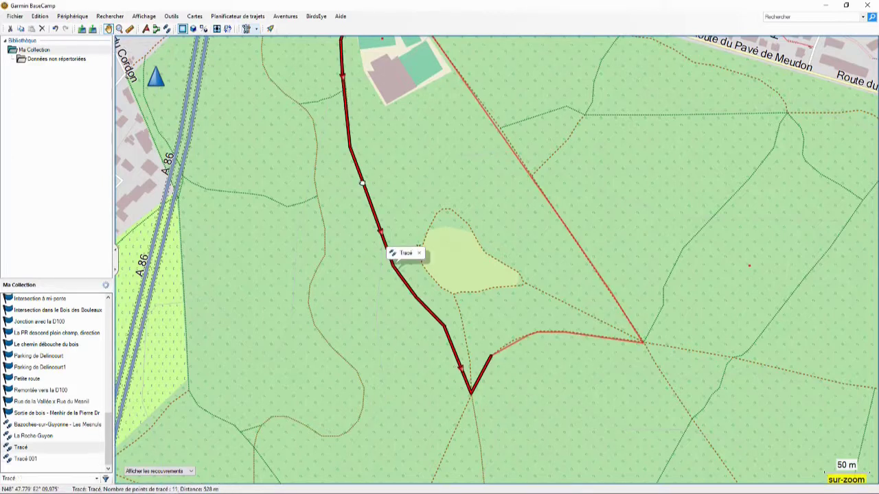
{"action": "left_click", "coordinate": [518, 159]}
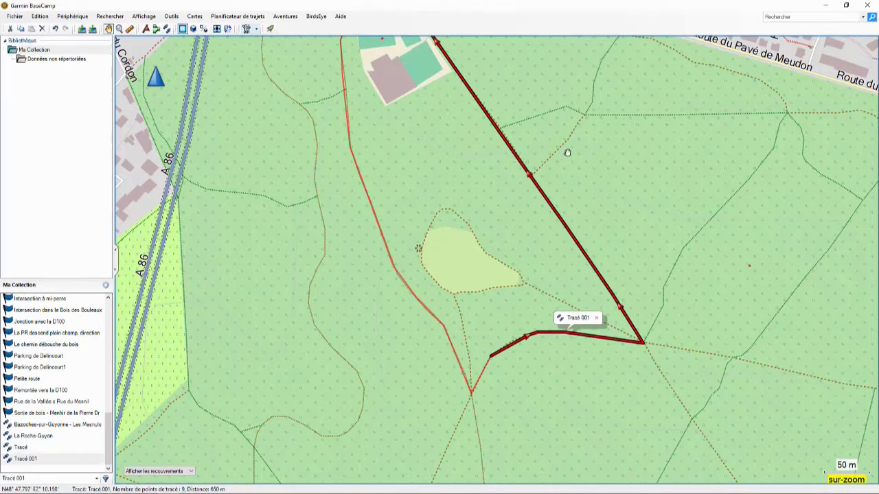
{"action": "left_click_drag", "start_coordinate": [567, 152], "coordinate": [604, 284]}
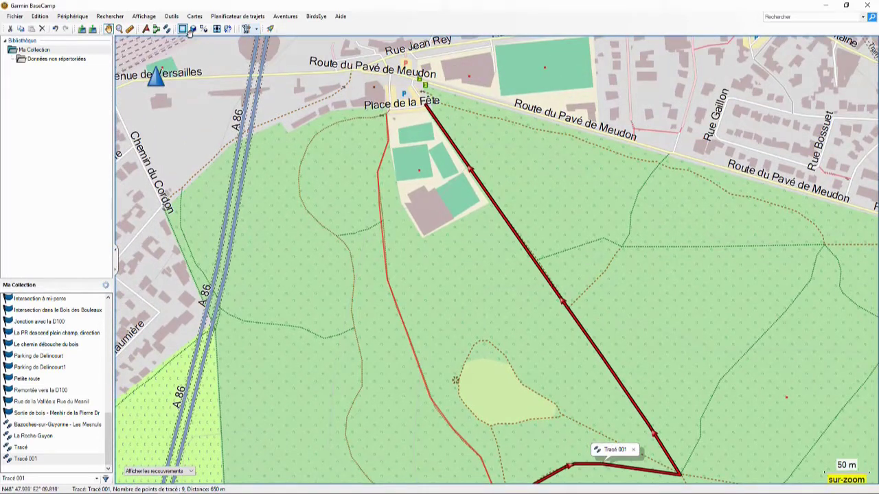
{"action": "left_click", "coordinate": [171, 16]}
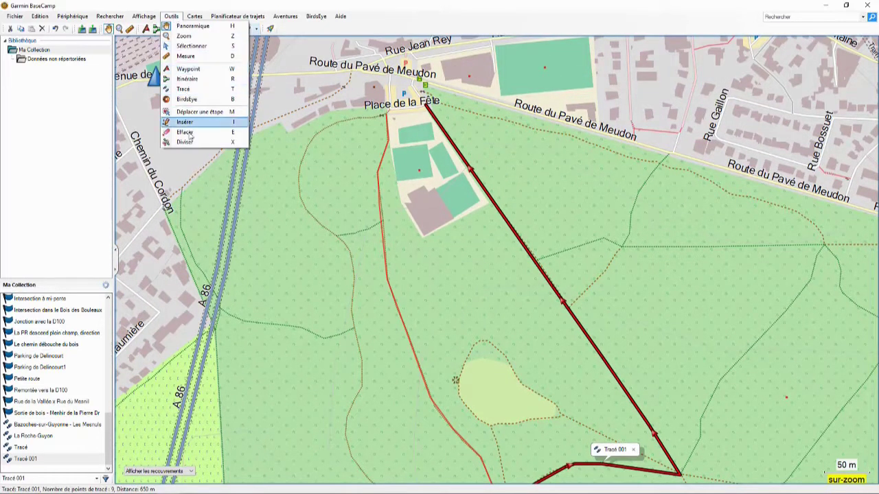
{"action": "left_click", "coordinate": [431, 243]}
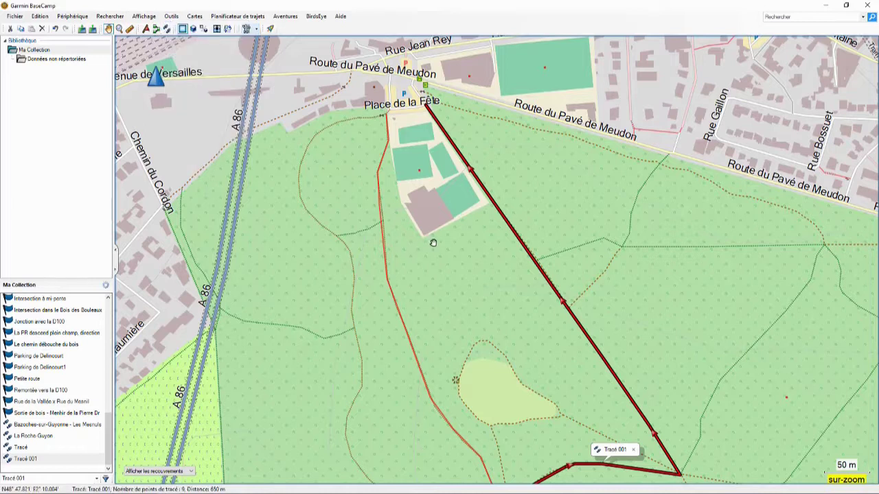
{"action": "left_click_drag", "start_coordinate": [449, 261], "coordinate": [438, 212]}
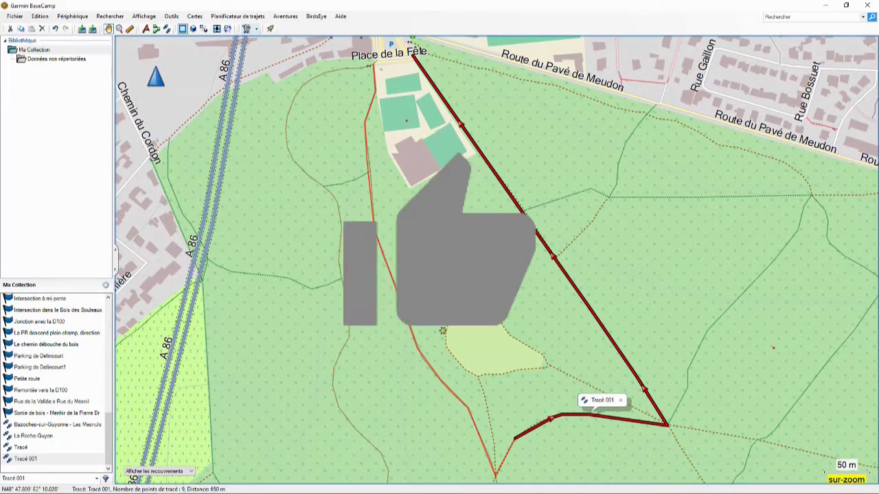